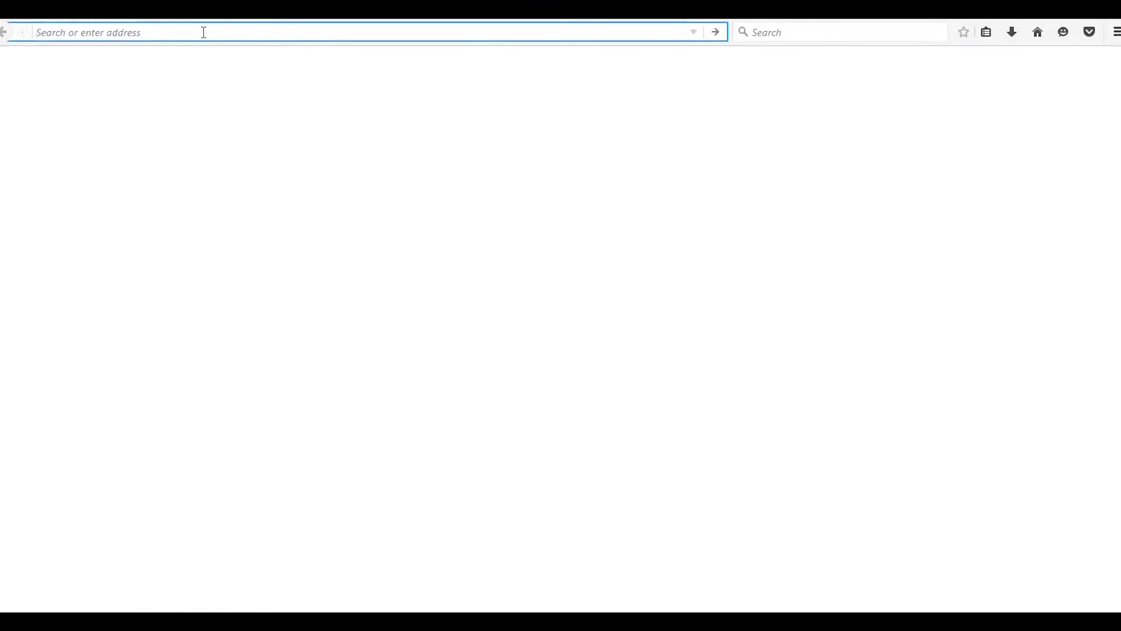
# Go to the habitat.coria.com Sitecore login page, log in with the prefilled admin account and open the Content Editor
pyautogui.write('habita')
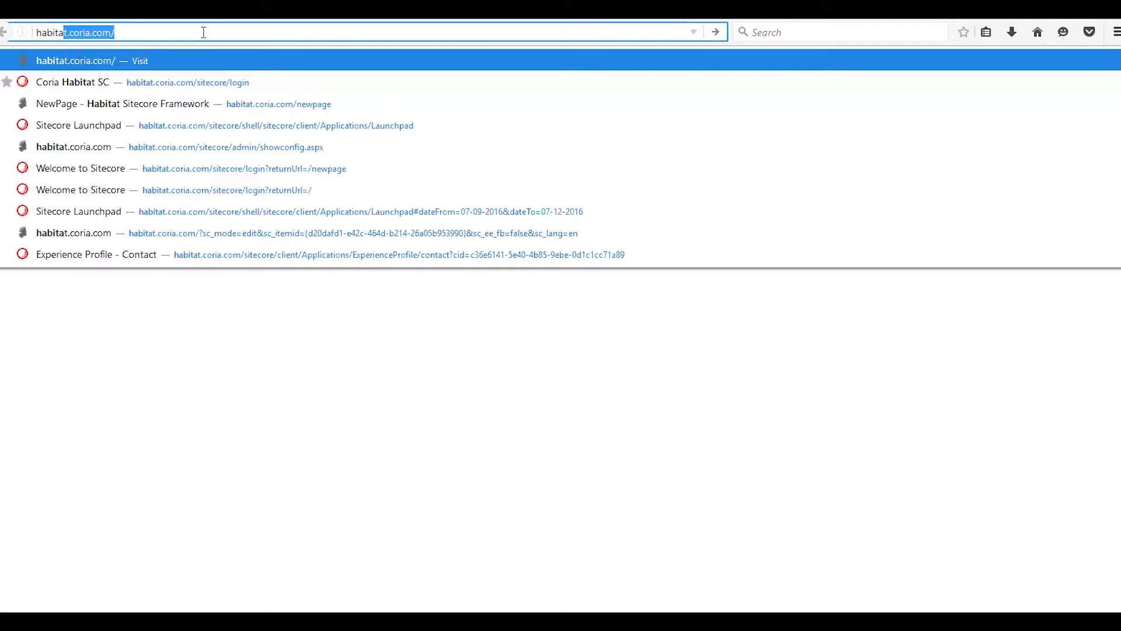
pyautogui.press('Down')
pyautogui.press('Return')
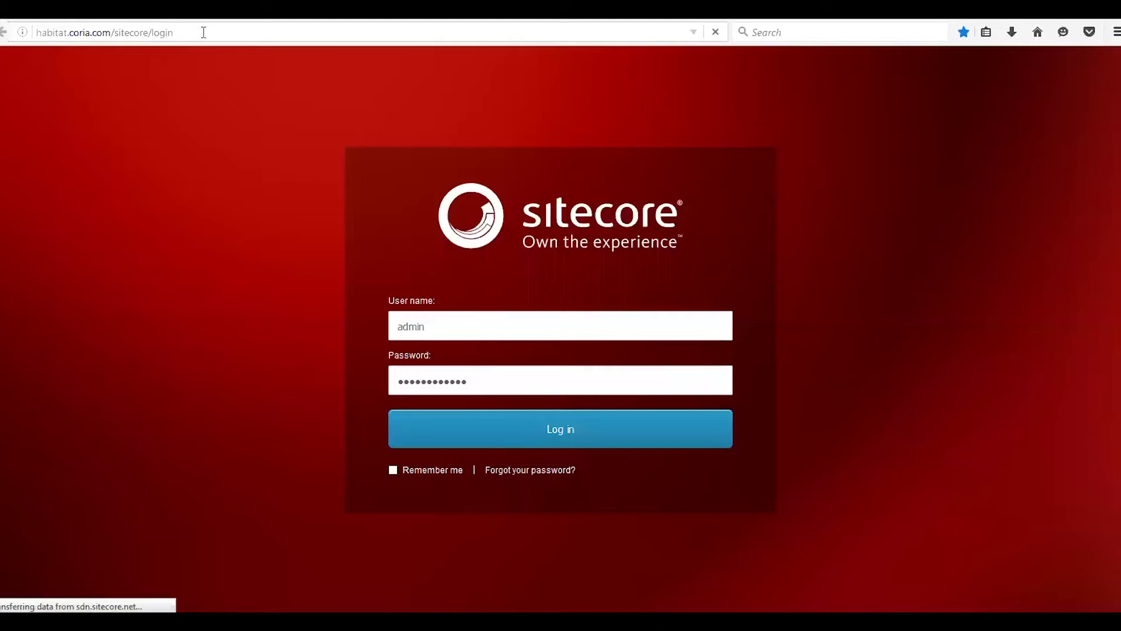
pyautogui.click(625, 429)
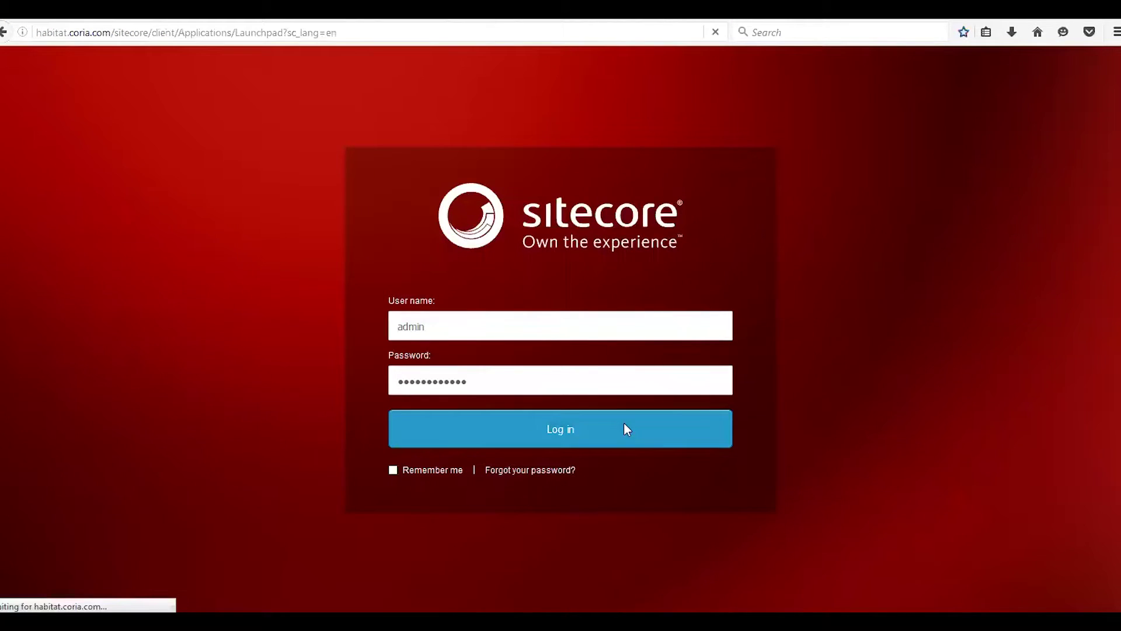
pyautogui.click(386, 217)
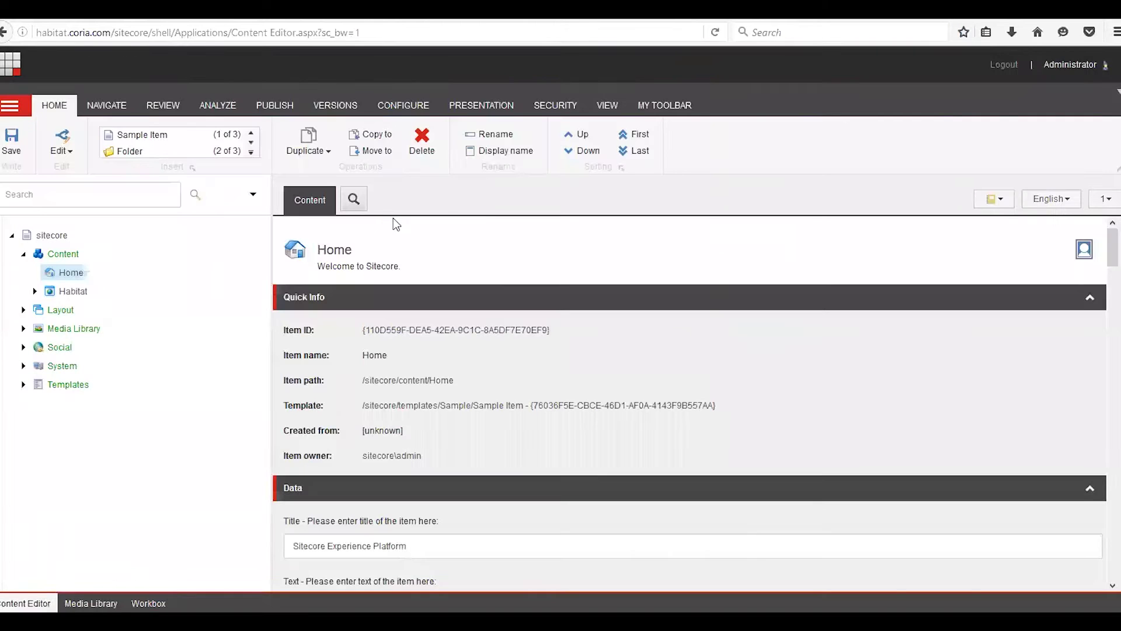
# Open the Profiles folder under System > Marketing Control Panel in the content tree and expand its profiles
pyautogui.click(23, 367)
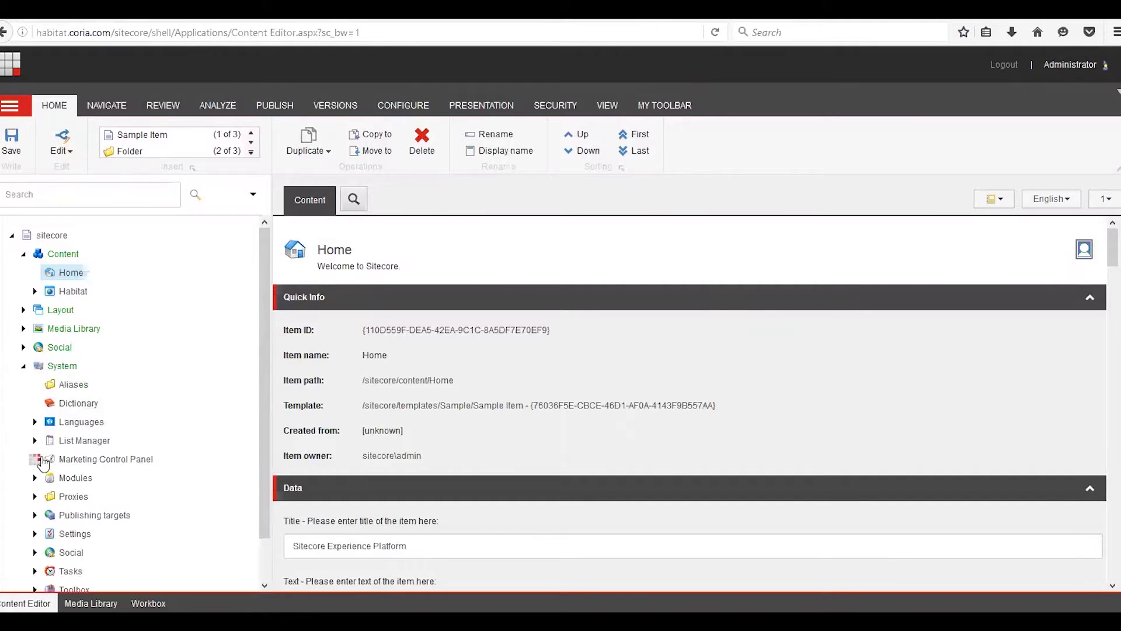
pyautogui.scroll(-4, 152, 422)
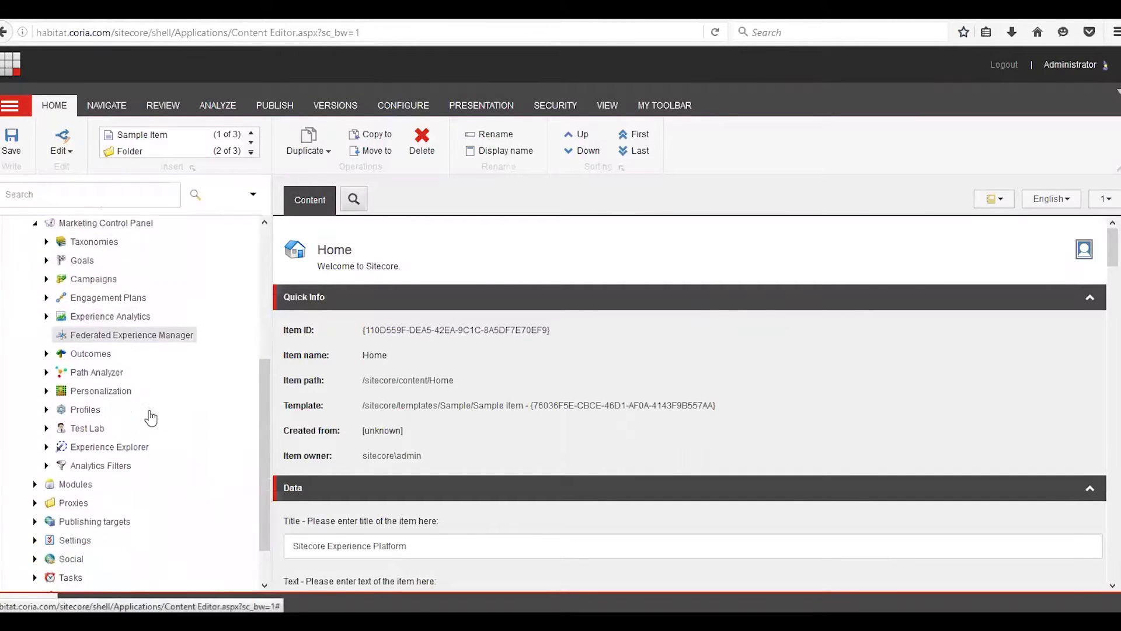
pyautogui.scroll(-1, 151, 418)
pyautogui.click(86, 358)
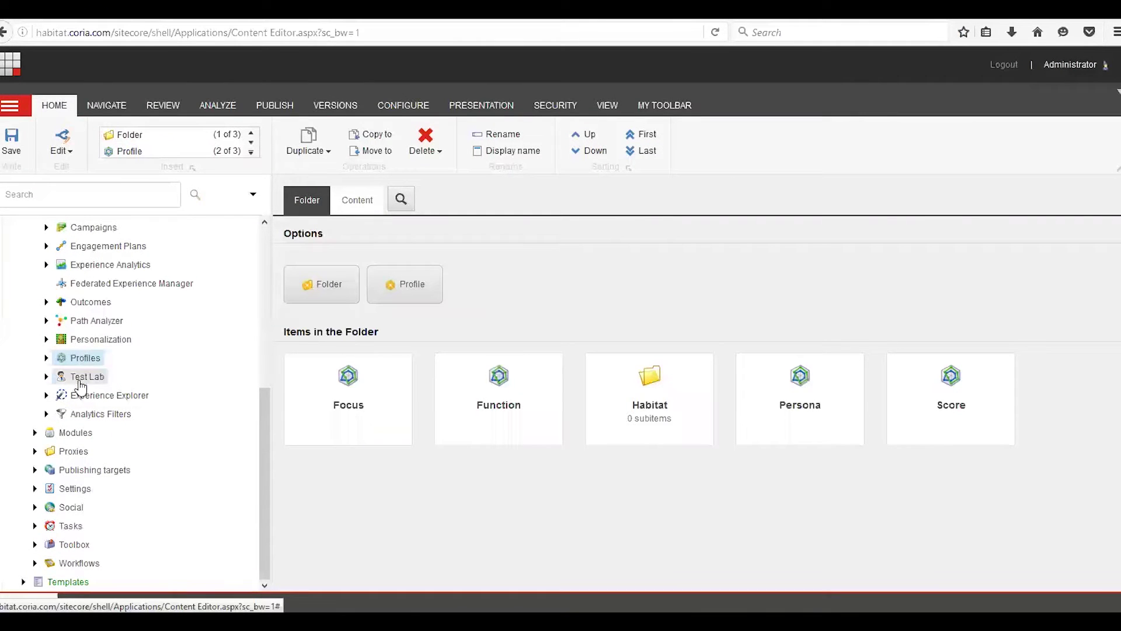
pyautogui.click(46, 358)
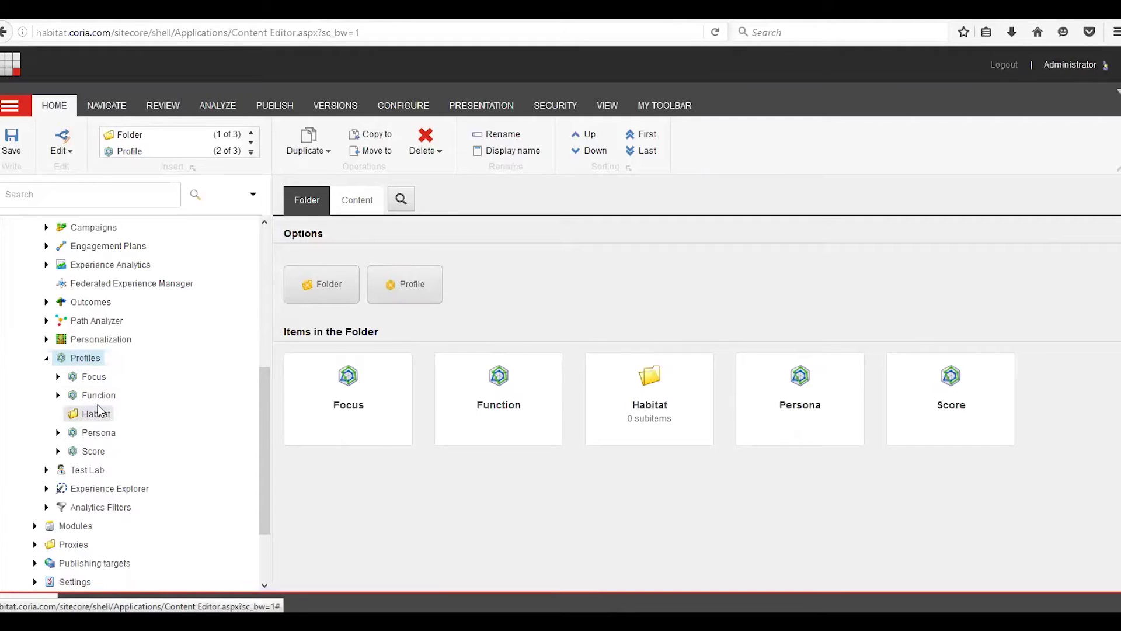
# Open the Focus profile and examine the profile keys under Focus and Function
pyautogui.click(62, 379)
pyautogui.click(58, 377)
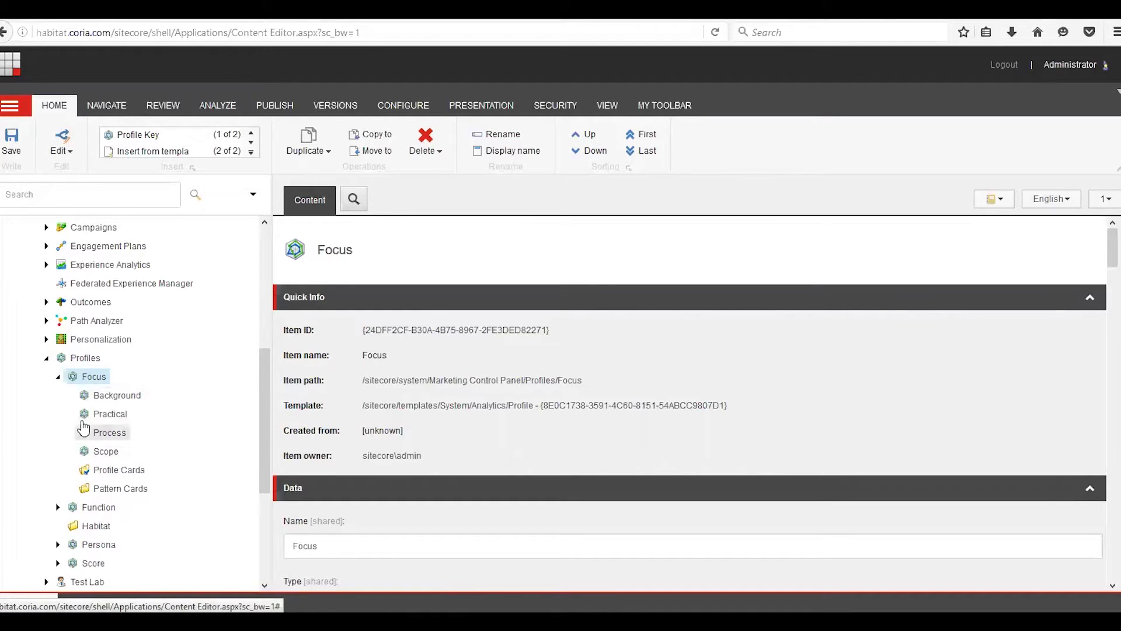
pyautogui.click(58, 377)
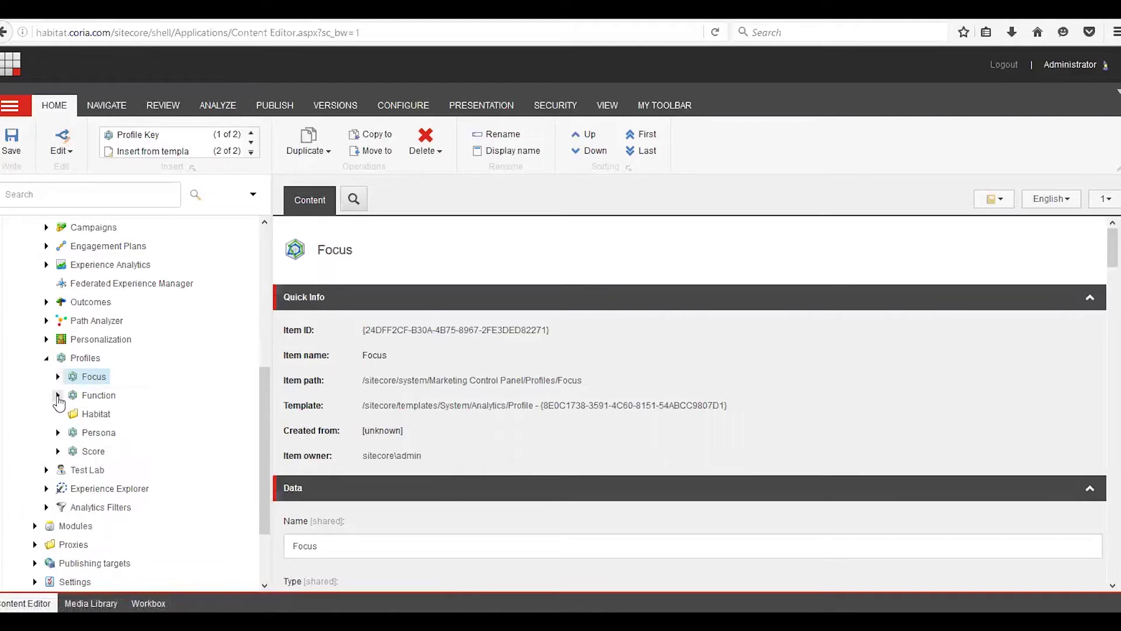
pyautogui.click(57, 396)
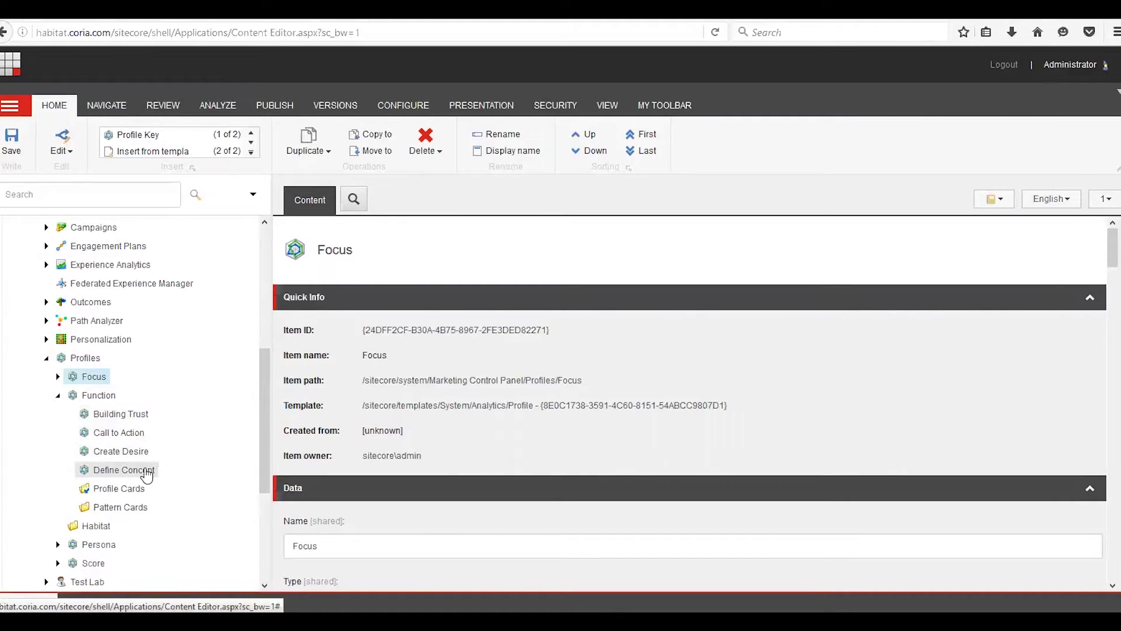
# Open the Building Trust key of the Function profile and inspect its minimum and maximum value settings
pyautogui.click(119, 416)
pyautogui.scroll(-4, 368, 496)
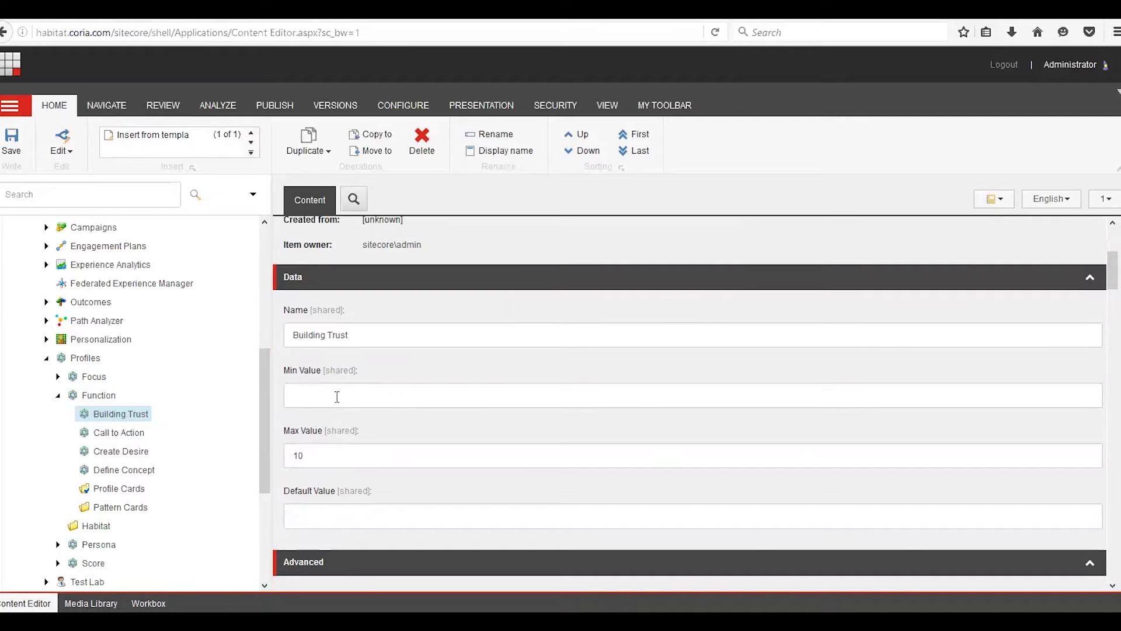
pyautogui.click(326, 458)
pyautogui.doubleClick(294, 456)
pyautogui.click(330, 454)
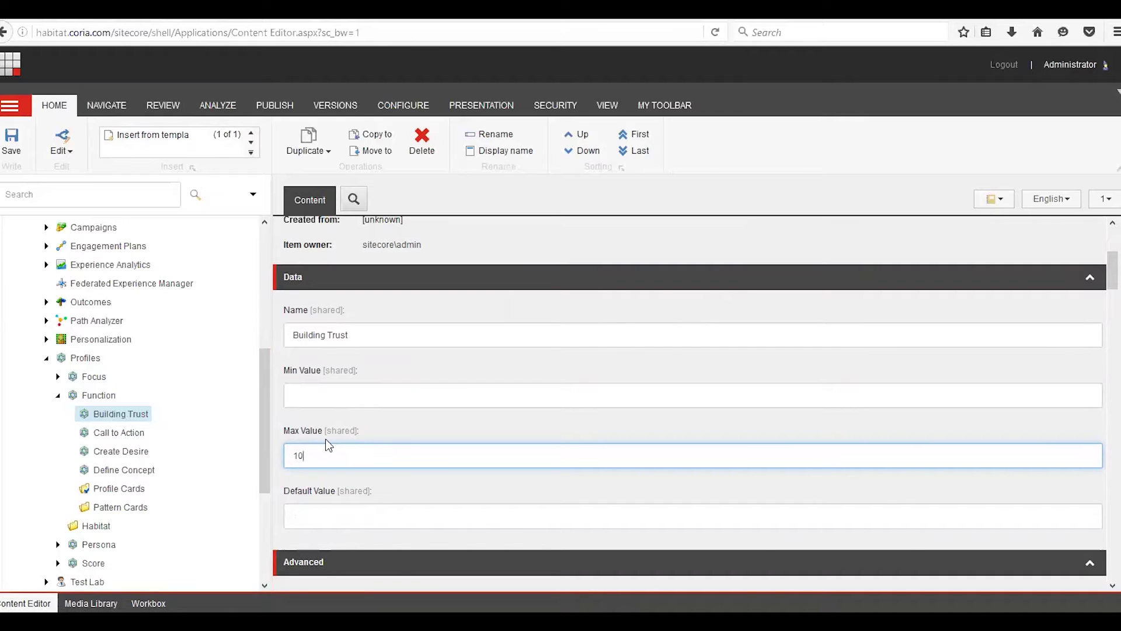
# Select the More Info page under Content > Habitat > Home and open its profile card assignments
pyautogui.moveTo(265, 411); pyautogui.dragTo(258, 268)
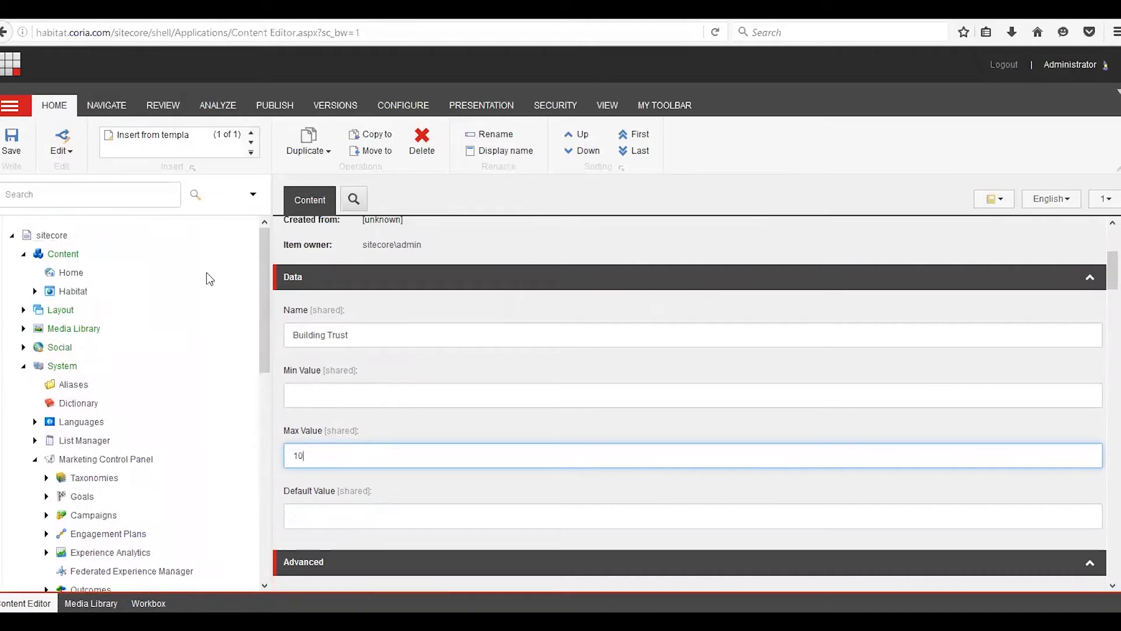
pyautogui.click(35, 291)
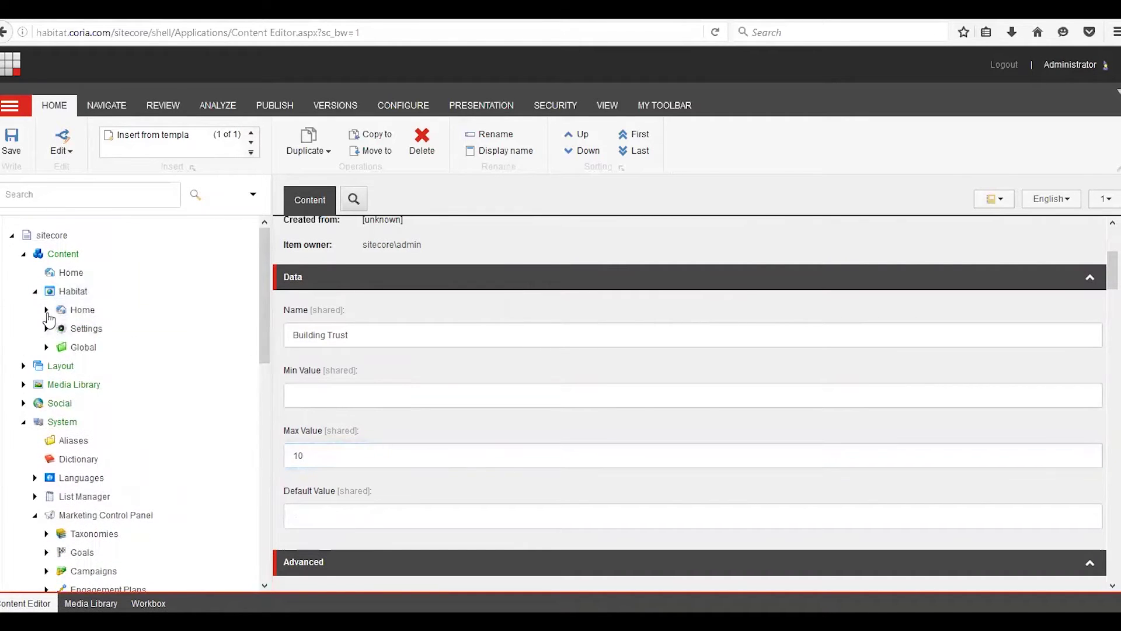
pyautogui.click(46, 310)
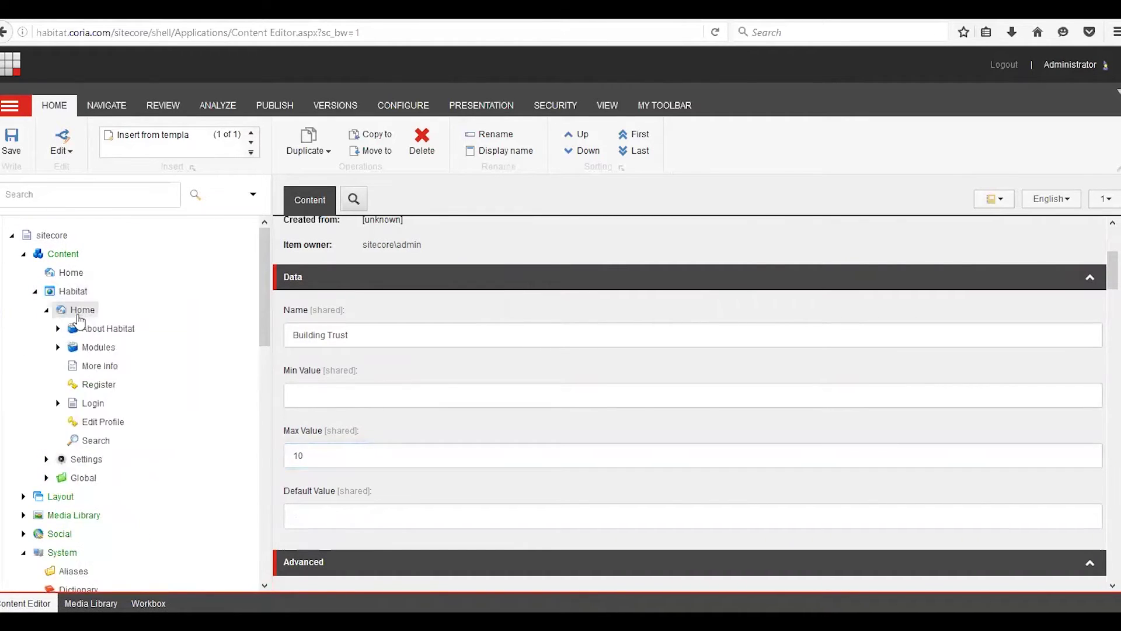
pyautogui.click(93, 366)
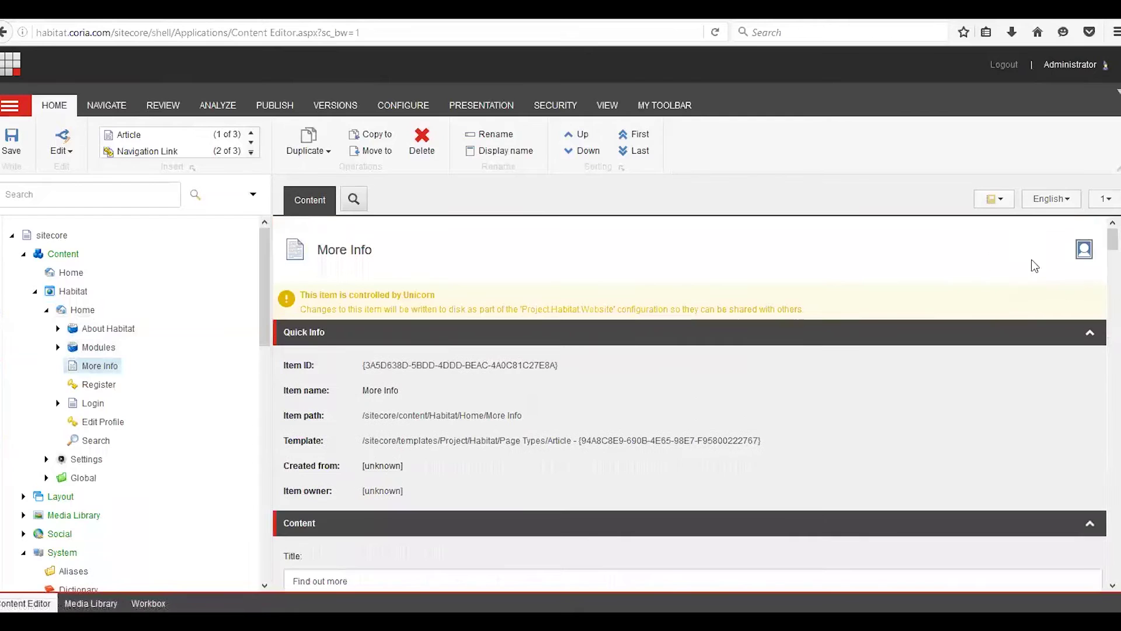
pyautogui.click(1085, 248)
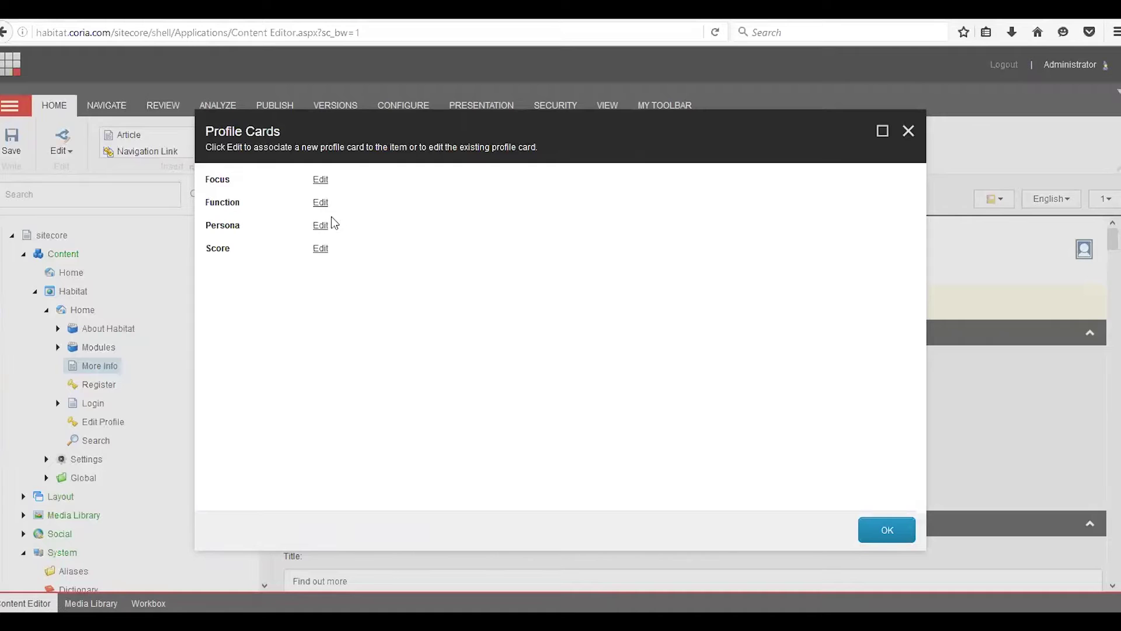
# Assign a custom Focus profile card to the More Info page with Practical set to 8 and Background to 5
pyautogui.click(321, 181)
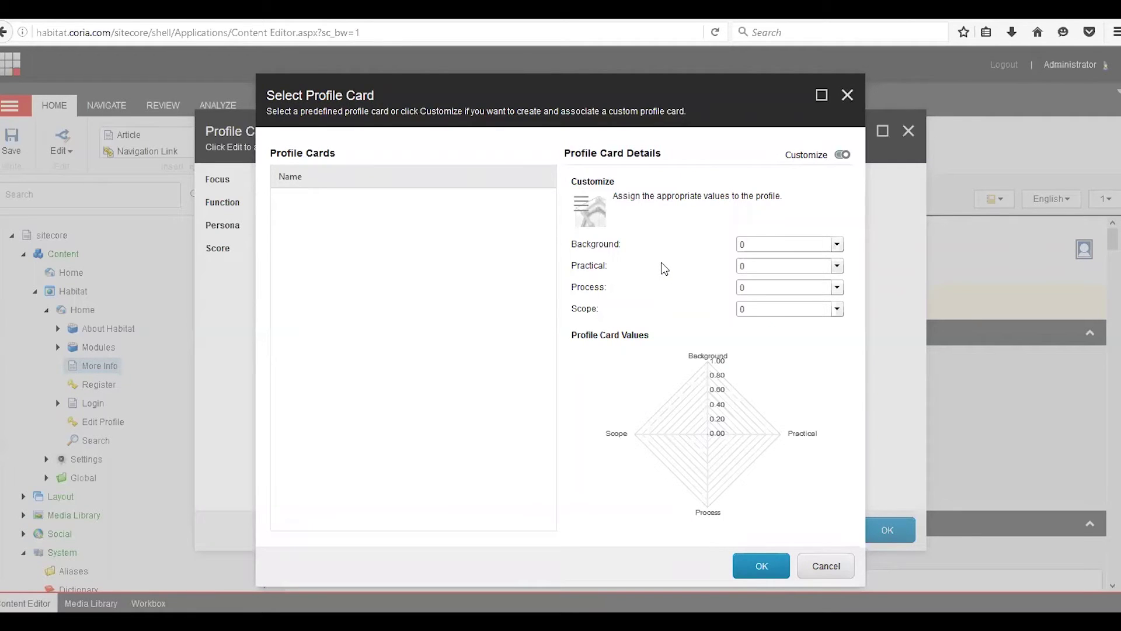
pyautogui.click(837, 266)
pyautogui.moveTo(805, 285); pyautogui.dragTo(797, 287)
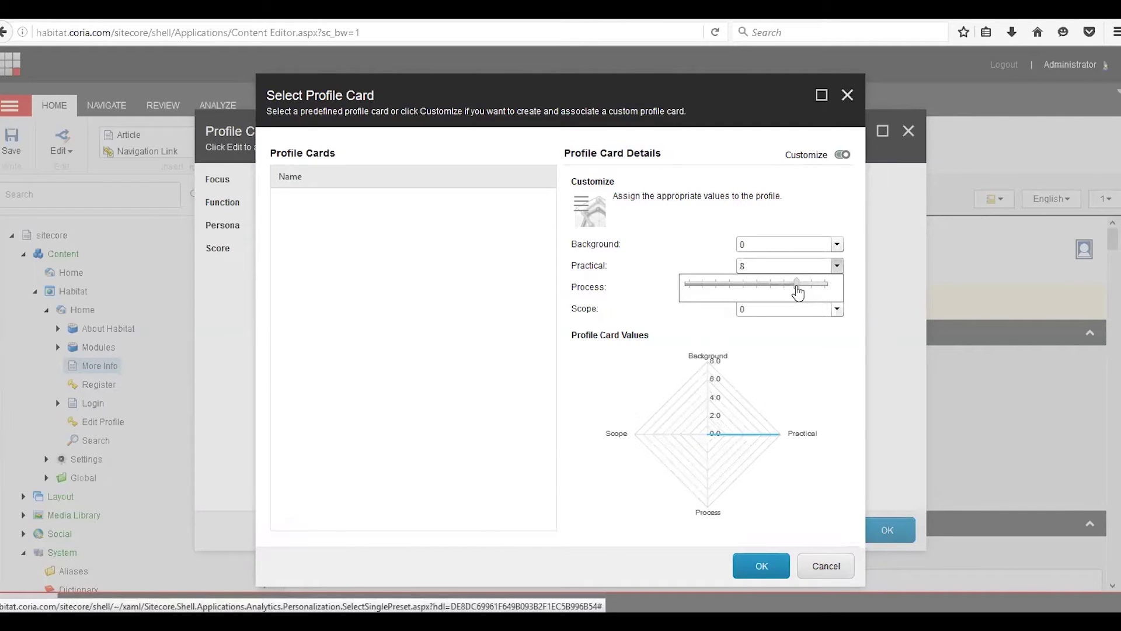
pyautogui.click(837, 245)
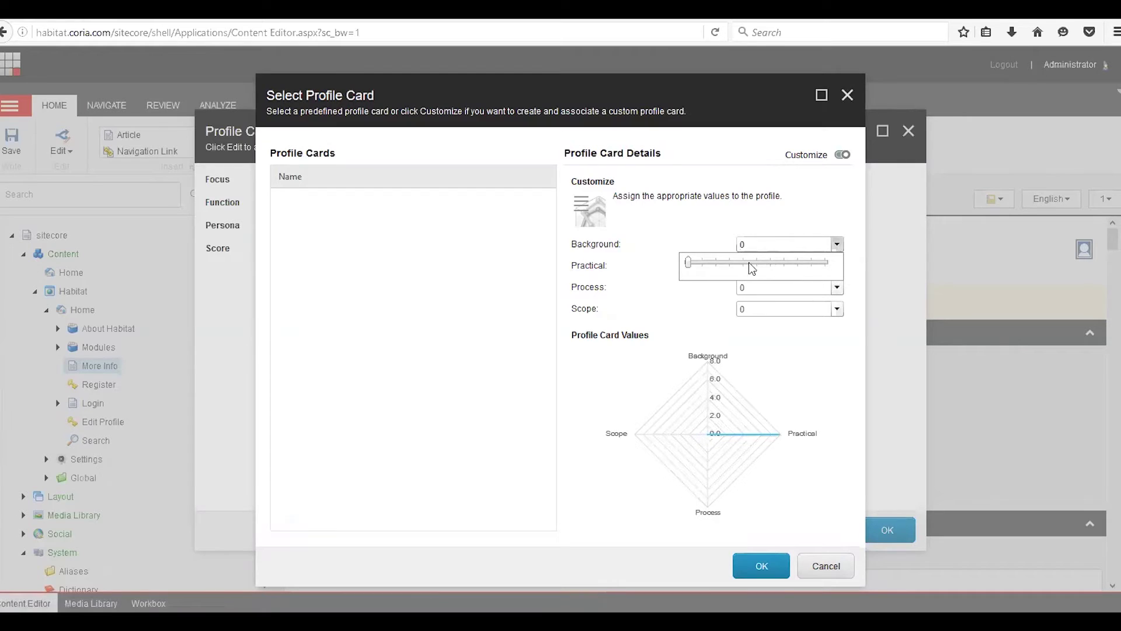
pyautogui.click(758, 265)
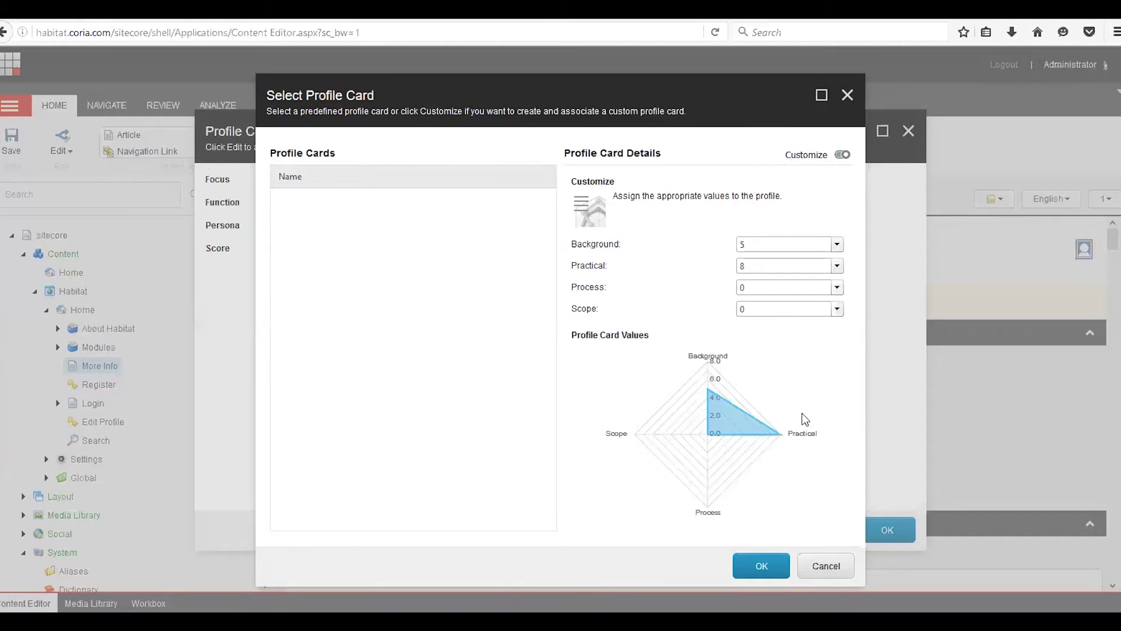
pyautogui.click(765, 566)
pyautogui.click(886, 530)
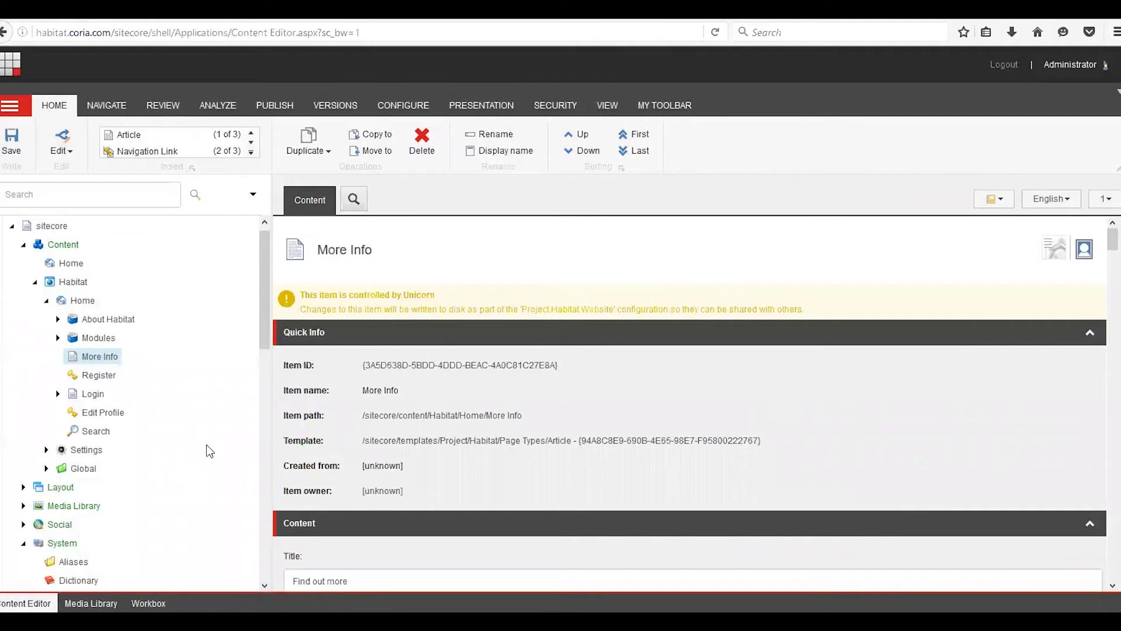
# Insert a profile card named "Call to Action Pages" in the Function profile's Profile Cards folder
pyautogui.scroll(-8, 208, 450)
pyautogui.scroll(-3, 207, 450)
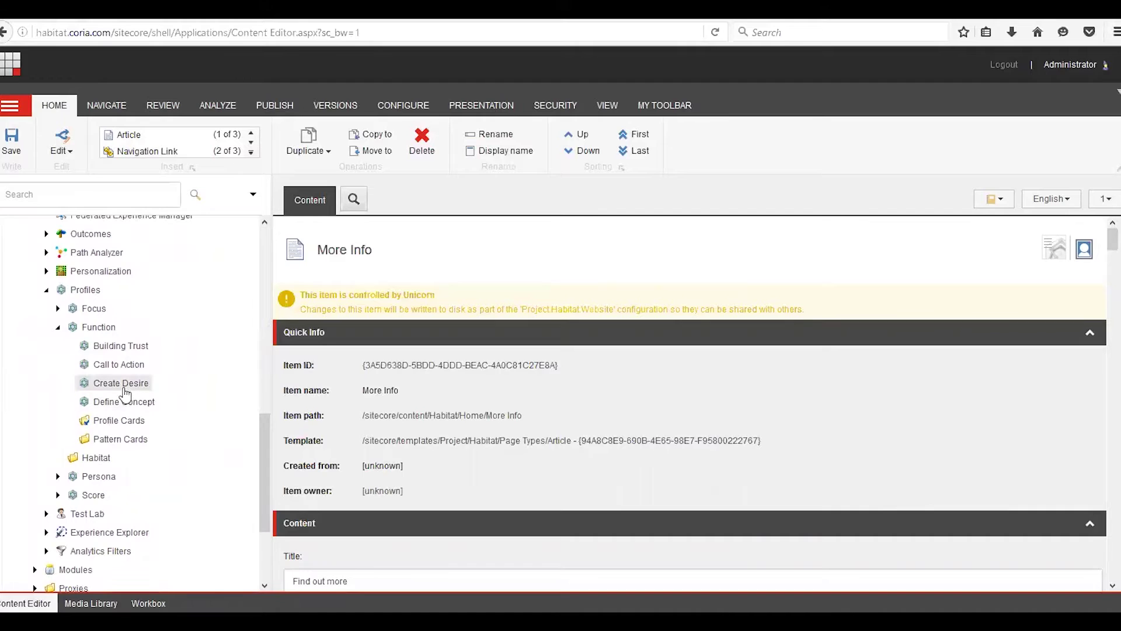
pyautogui.click(107, 424)
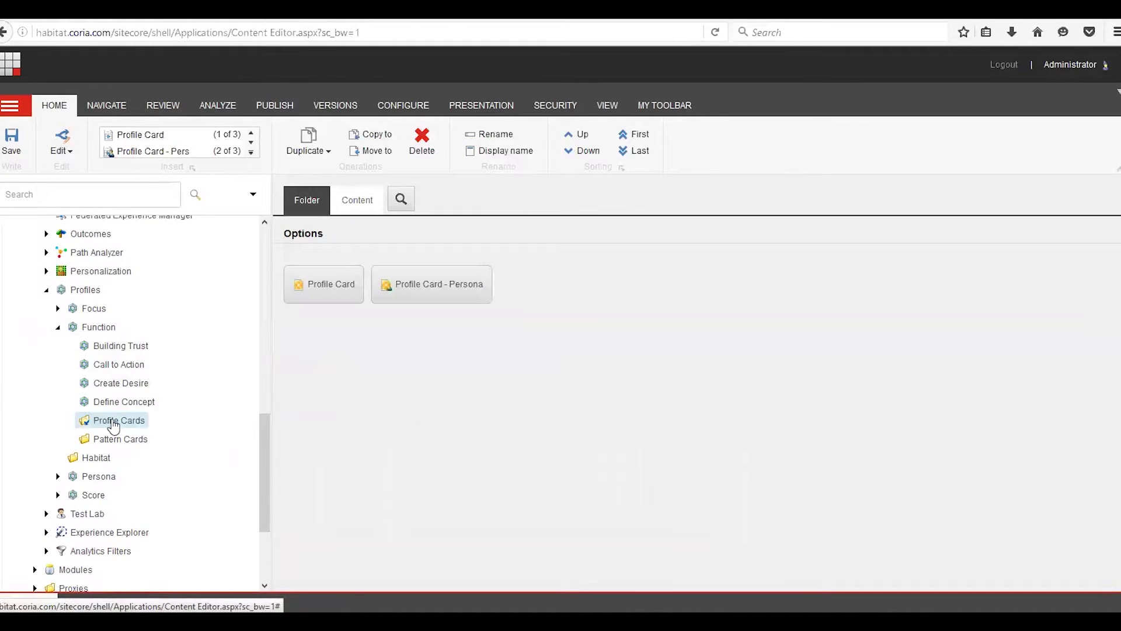
pyautogui.rightClick(113, 427)
pyautogui.moveTo(157, 428)
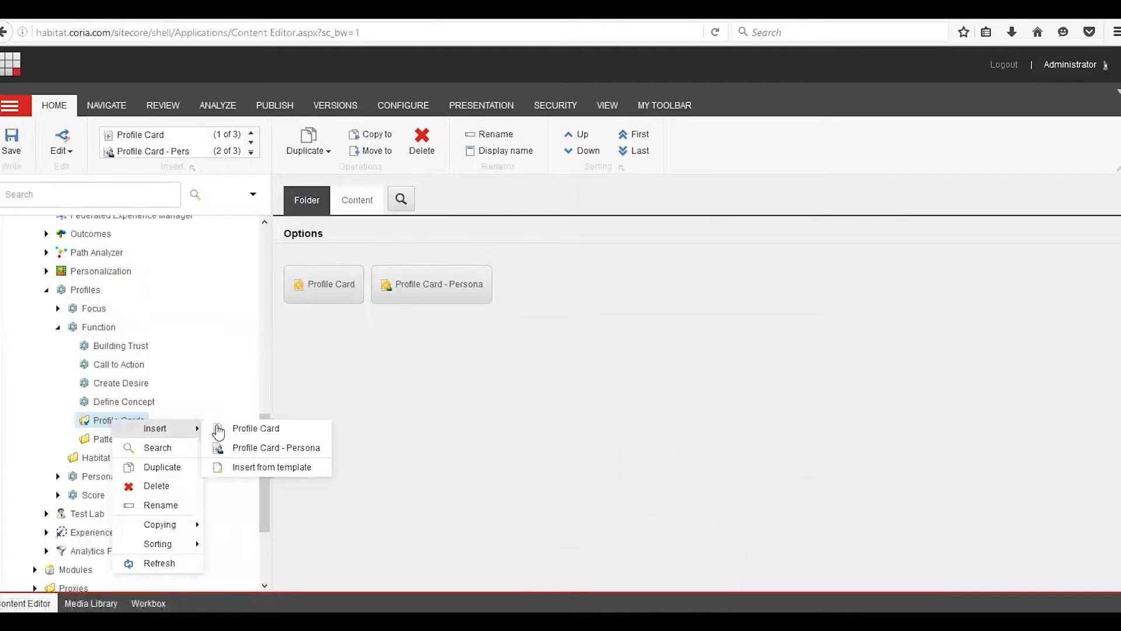
pyautogui.click(240, 432)
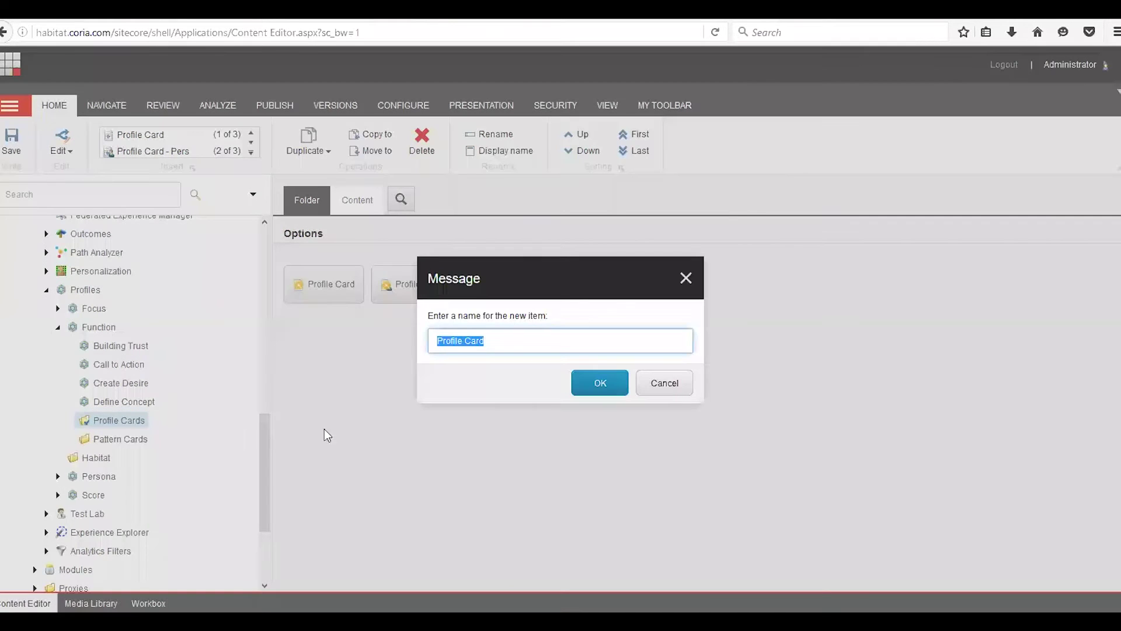
pyautogui.write('Call to Action Pages')
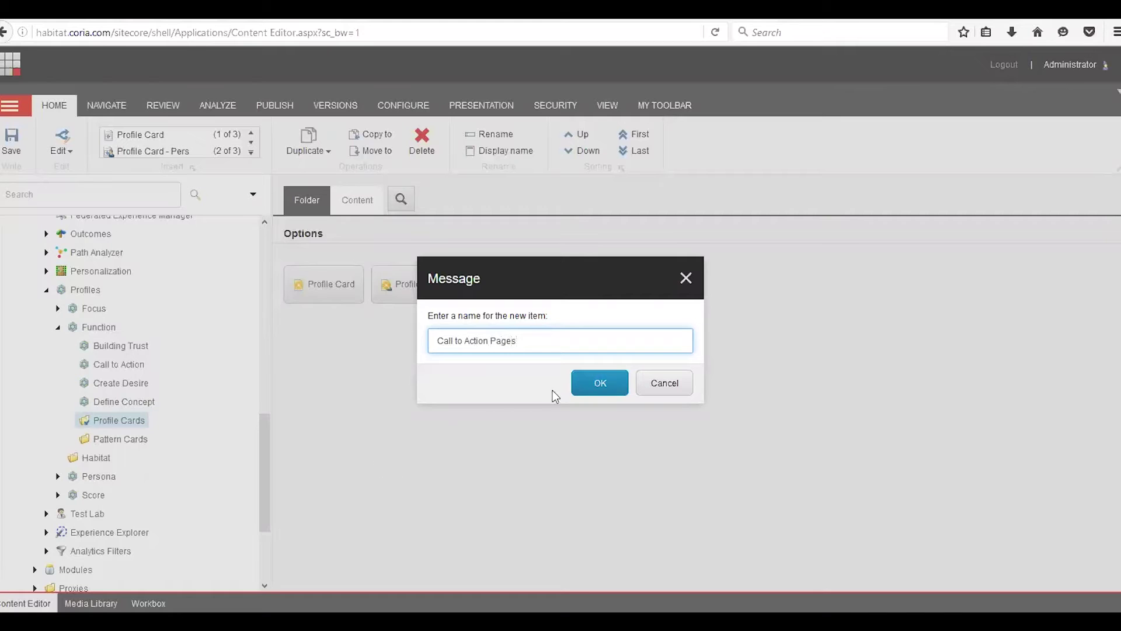
pyautogui.click(595, 383)
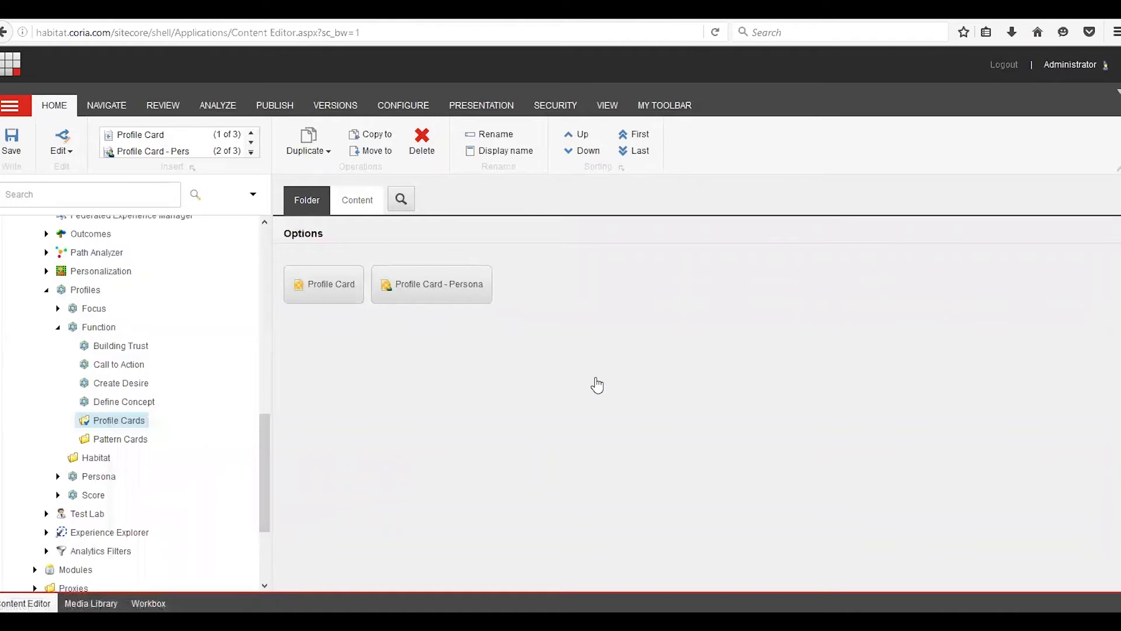
# Set the Call to Action Pages card's profile values to 10 for Call to Action and 7 for Create Desire
pyautogui.scroll(-4, 455, 436)
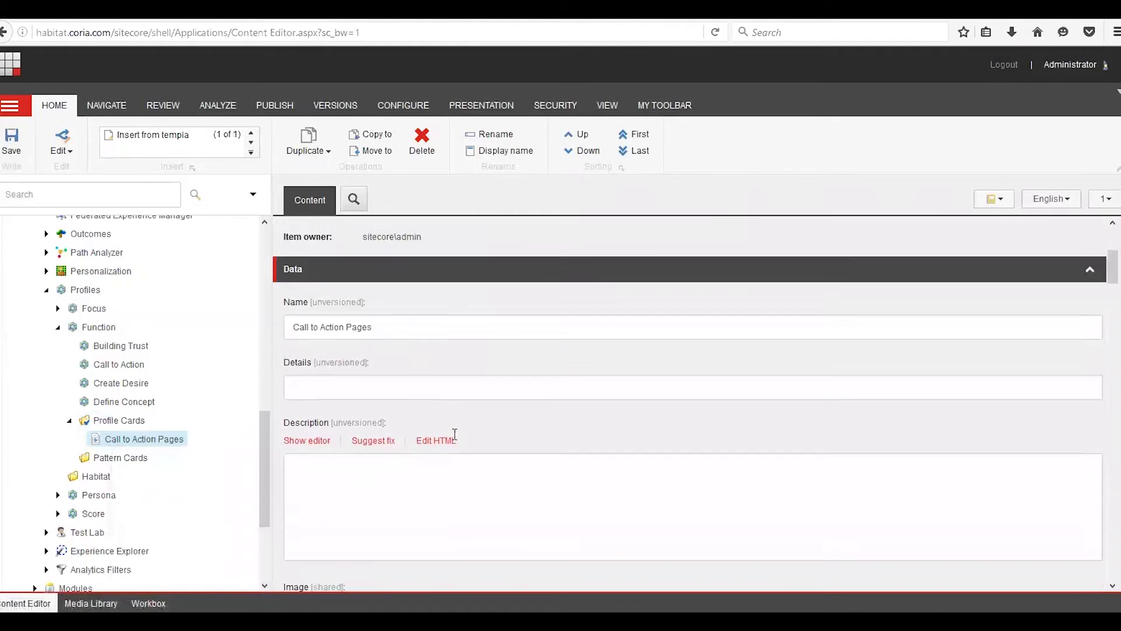
pyautogui.scroll(-5, 456, 435)
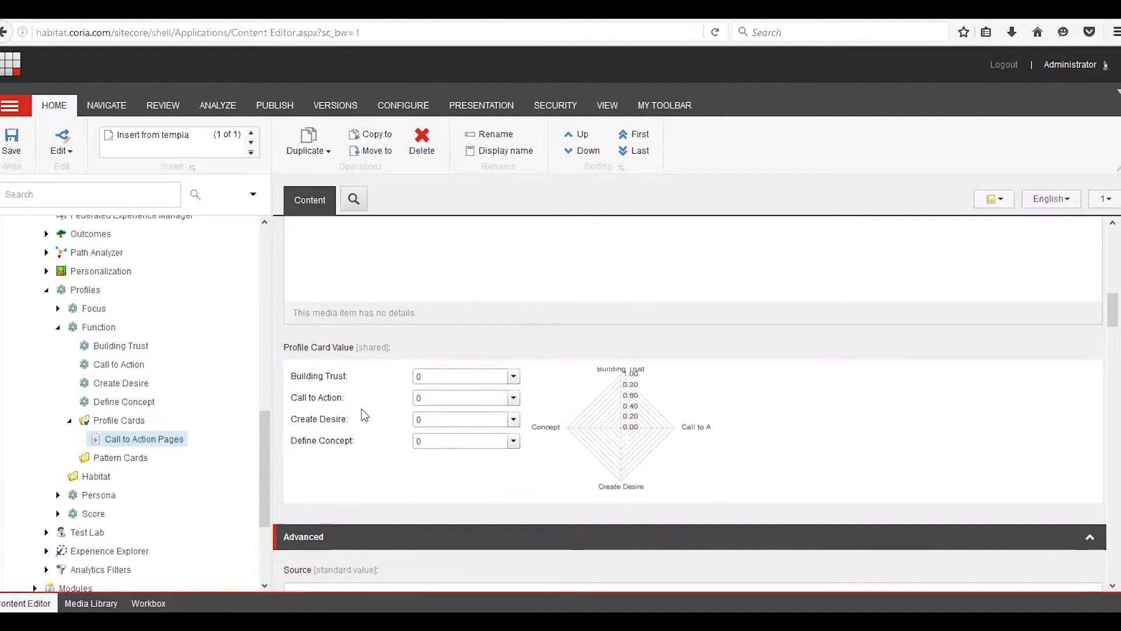
pyautogui.click(513, 398)
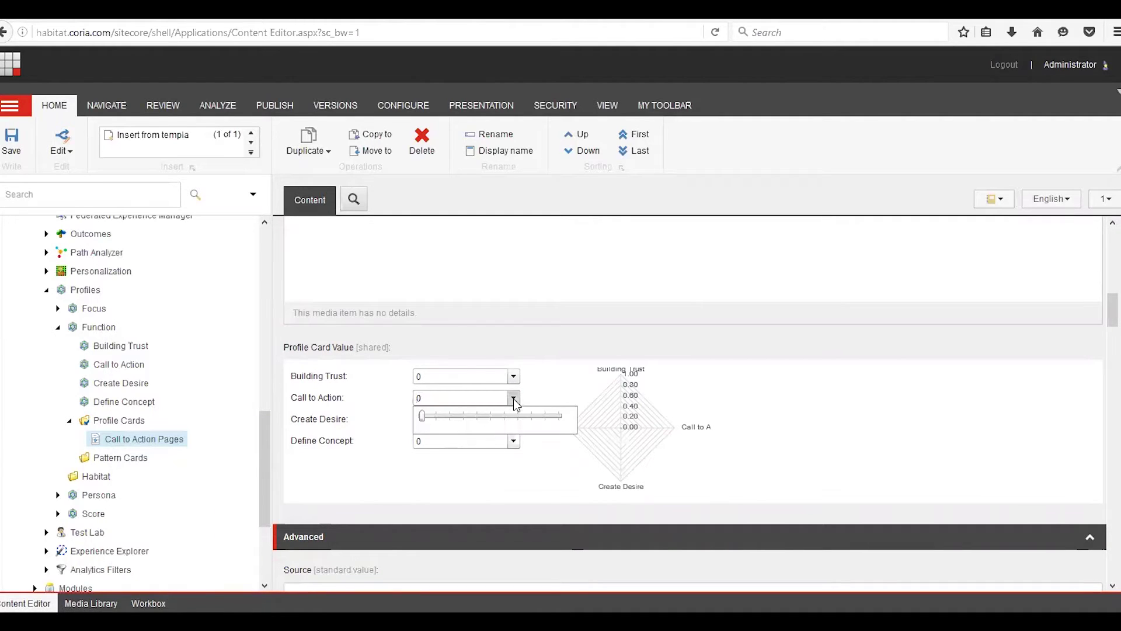
pyautogui.moveTo(421, 416); pyautogui.dragTo(566, 421)
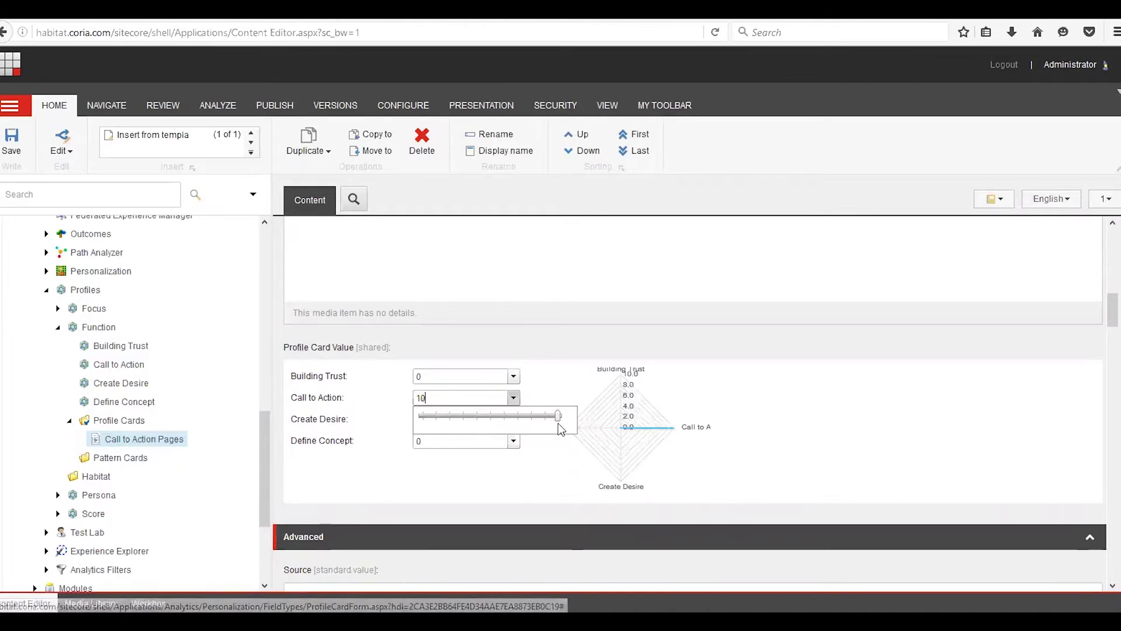
pyautogui.click(559, 392)
pyautogui.click(513, 419)
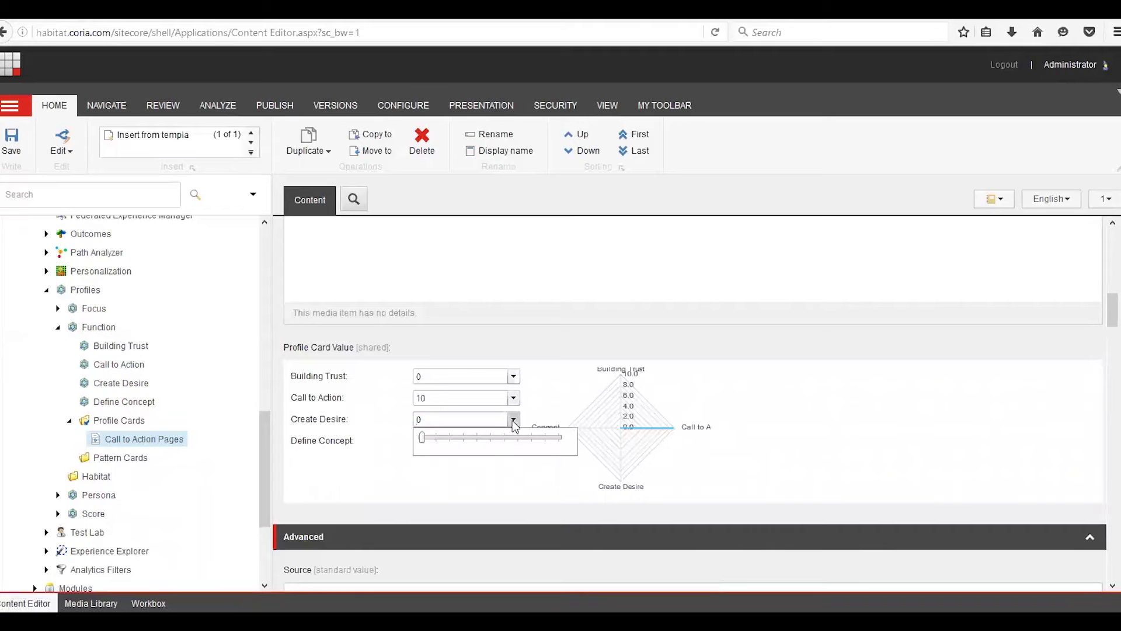
pyautogui.click(516, 437)
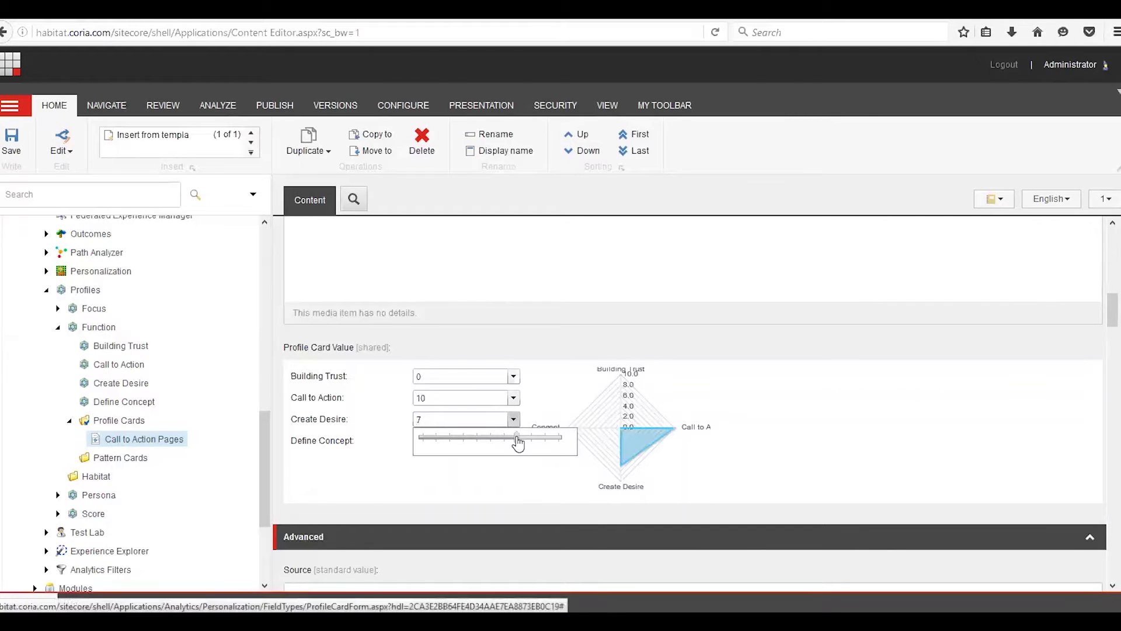
# Set the Call to Action Pages card's Building Trust to 2 and Define Concept to 1, and save the card
pyautogui.click(513, 376)
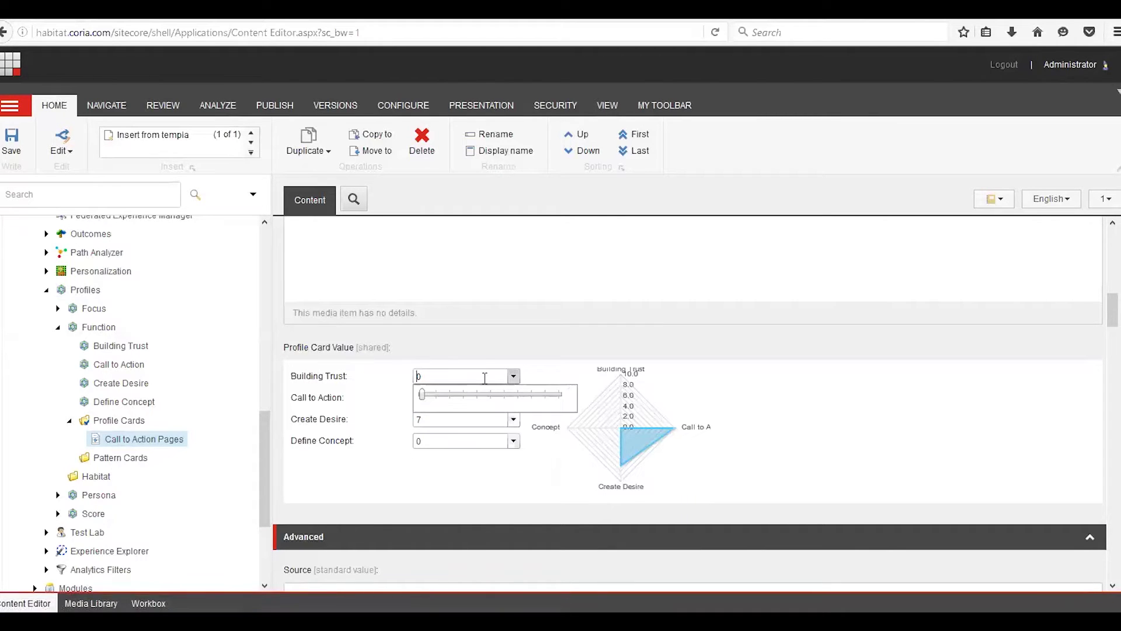
pyautogui.click(448, 398)
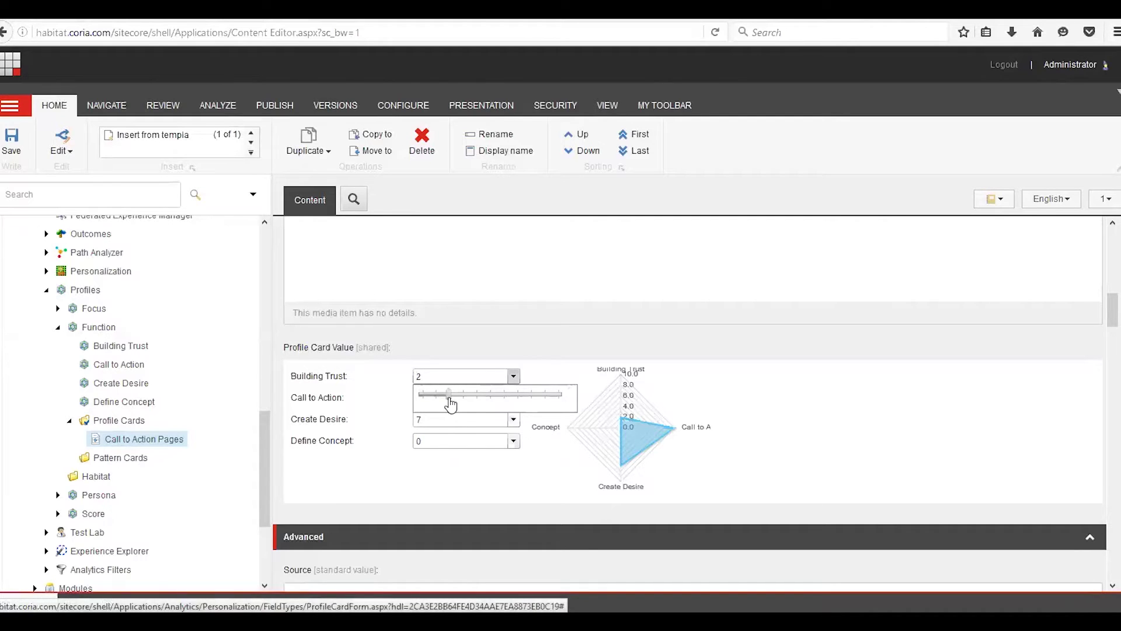
pyautogui.click(514, 441)
pyautogui.click(435, 459)
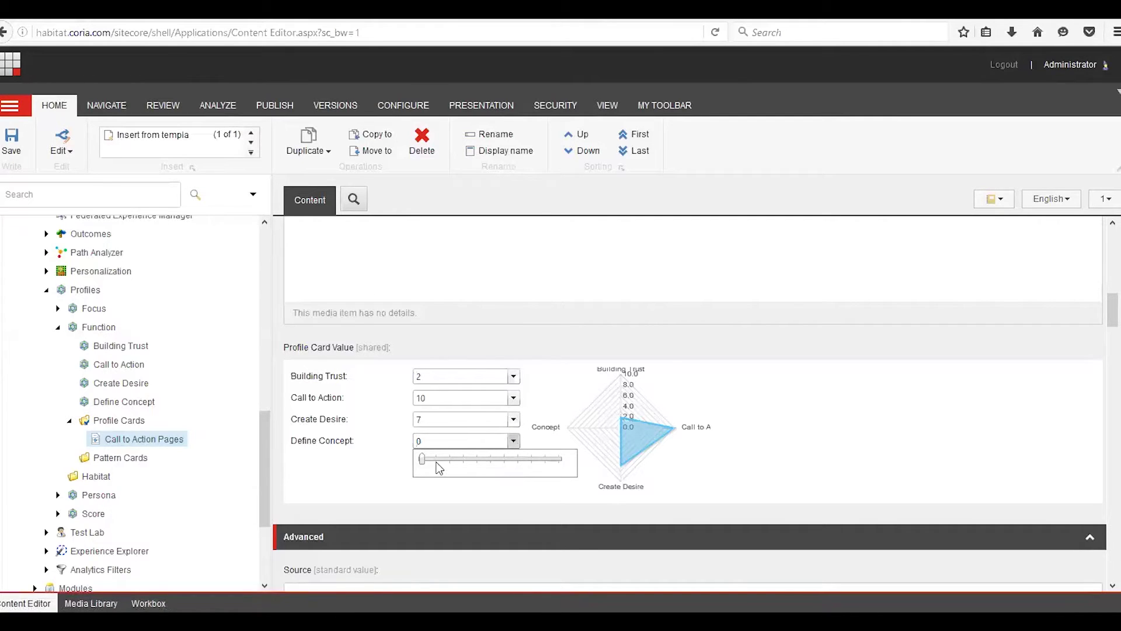
pyautogui.click(379, 474)
pyautogui.click(12, 146)
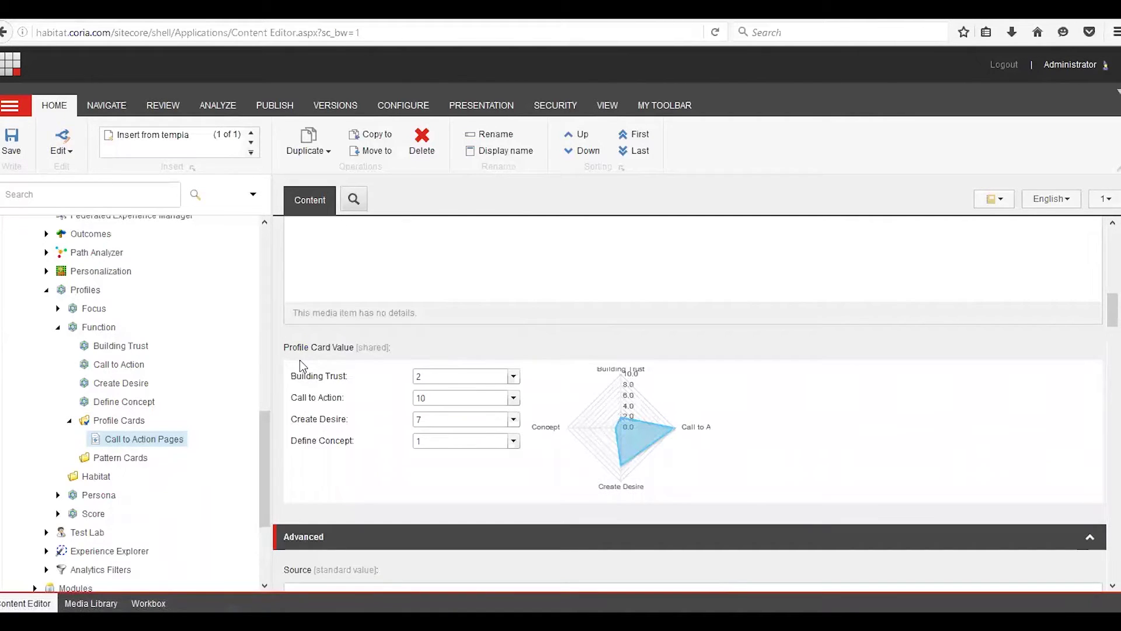
# Insert a profile card named "Conceptual Page" in the Function profile's Profile Cards folder
pyautogui.rightClick(134, 421)
pyautogui.moveTo(178, 430)
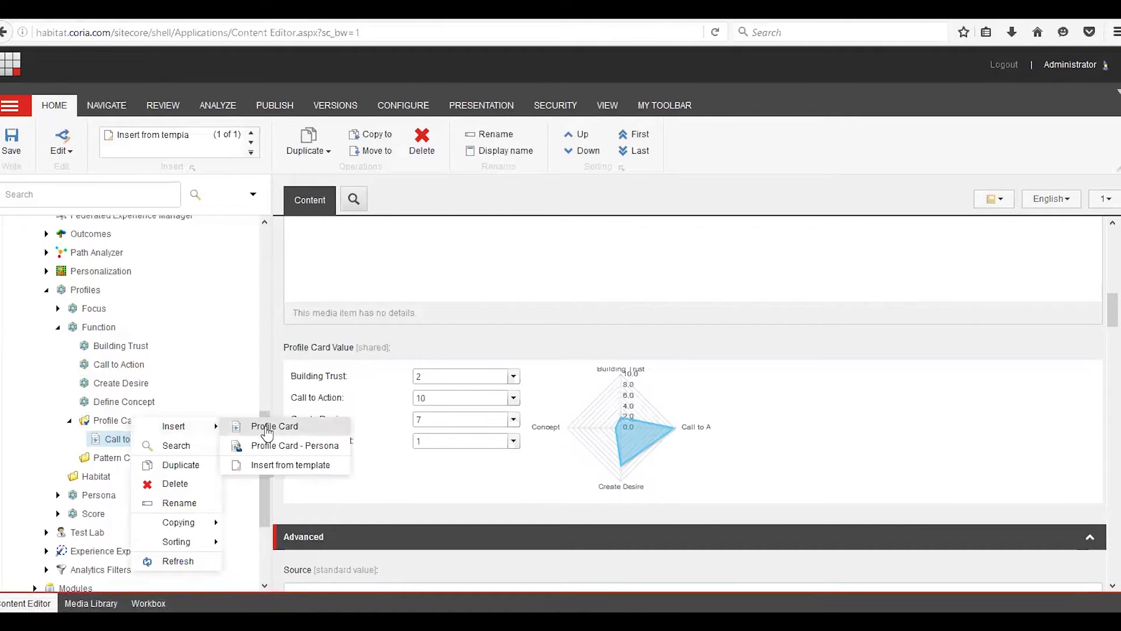
pyautogui.click(269, 427)
pyautogui.write('Con')
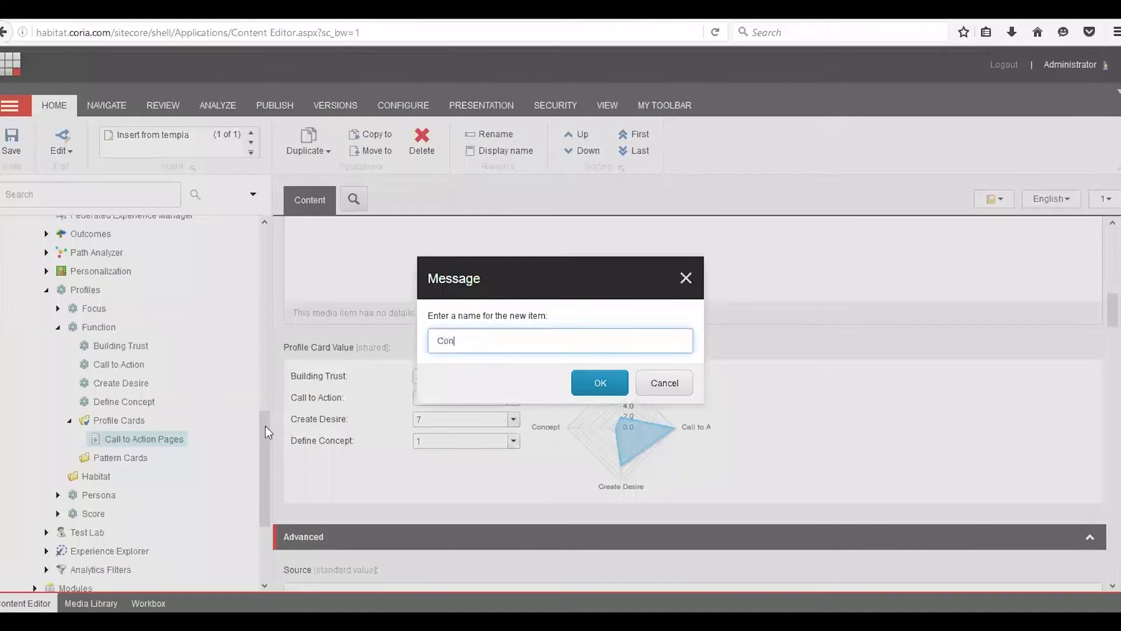
pyautogui.write('ceptual Page')
pyautogui.click(602, 385)
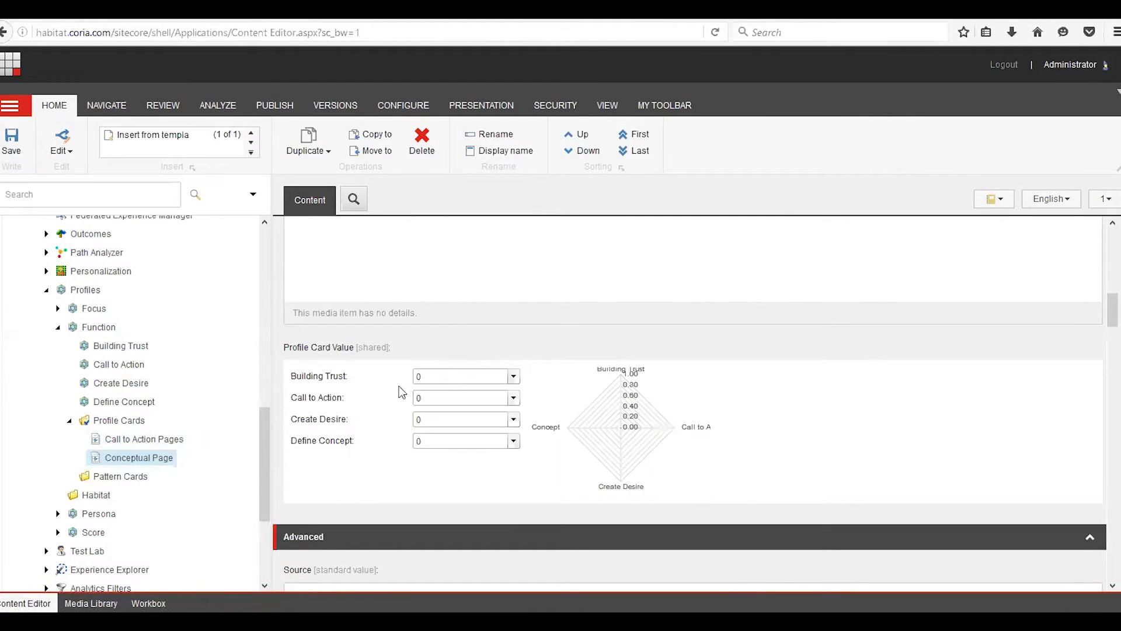
# Set the Conceptual Page card's values to Define Concept 9, Building Trust 5, Call to Action 2 and Create Desire 2, and save it
pyautogui.click(514, 443)
pyautogui.click(547, 460)
pyautogui.click(374, 472)
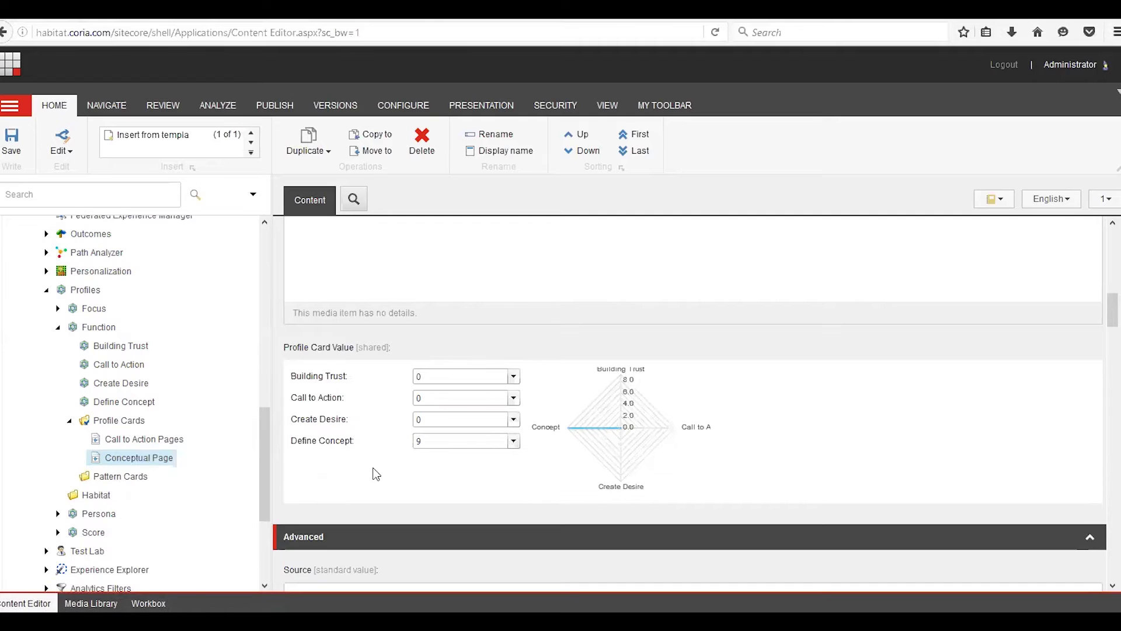
pyautogui.click(514, 377)
pyautogui.click(491, 396)
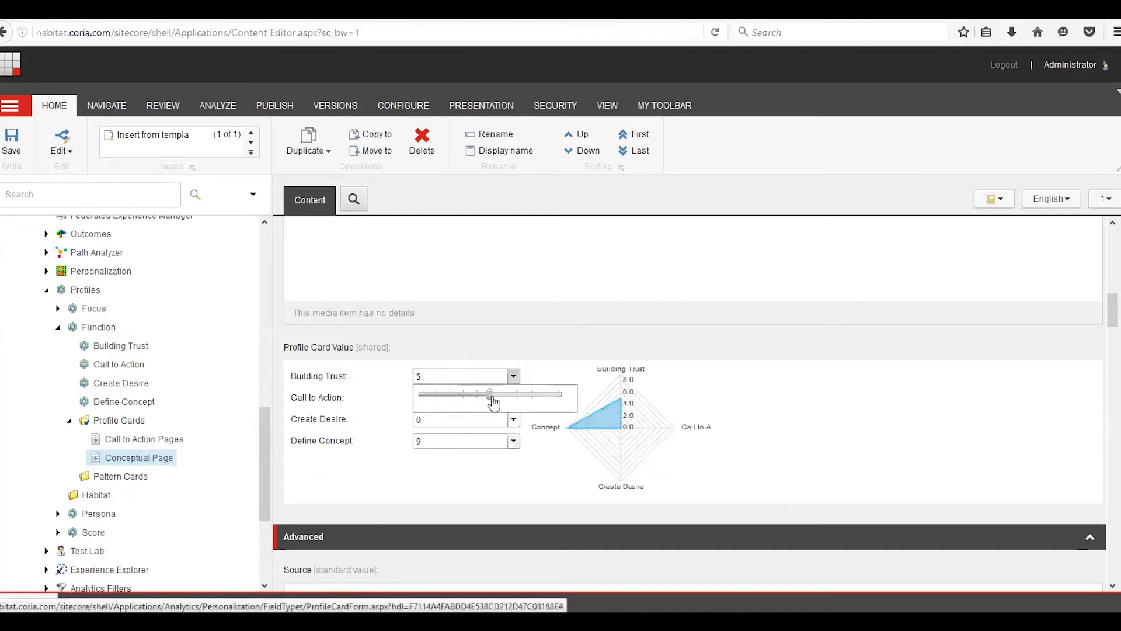
pyautogui.click(551, 370)
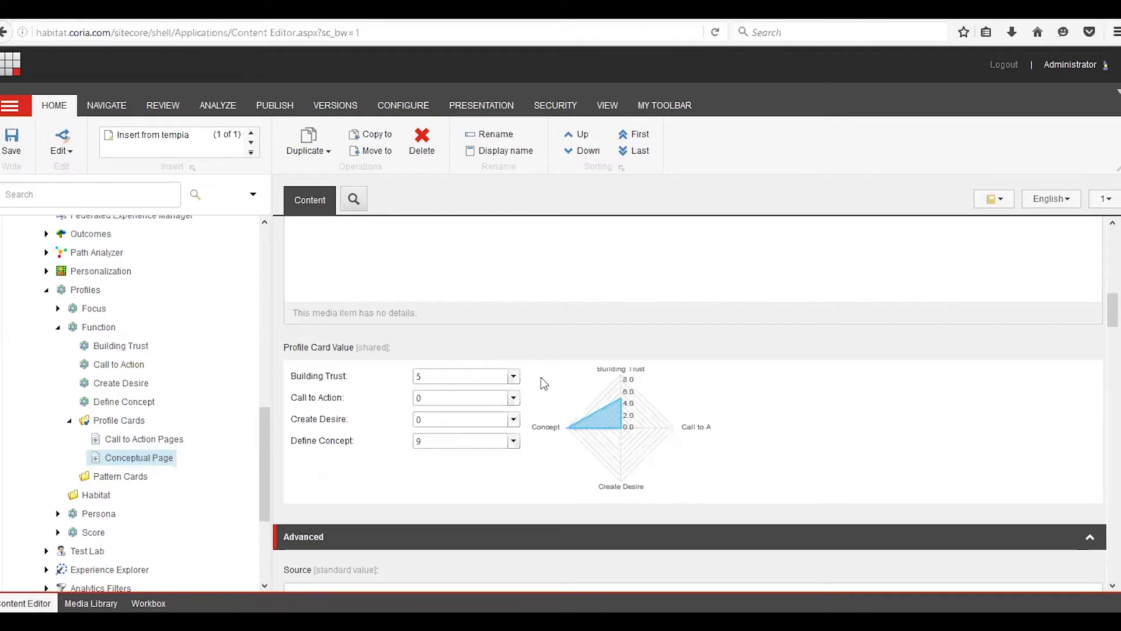
pyautogui.click(516, 401)
pyautogui.click(454, 423)
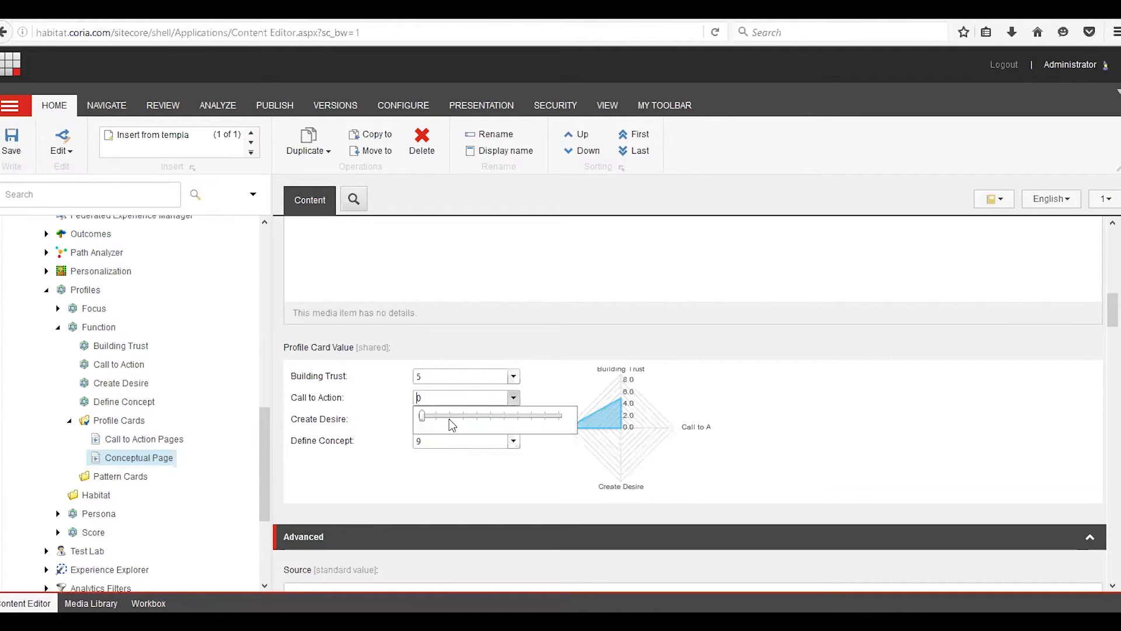
pyautogui.click(513, 419)
pyautogui.click(453, 439)
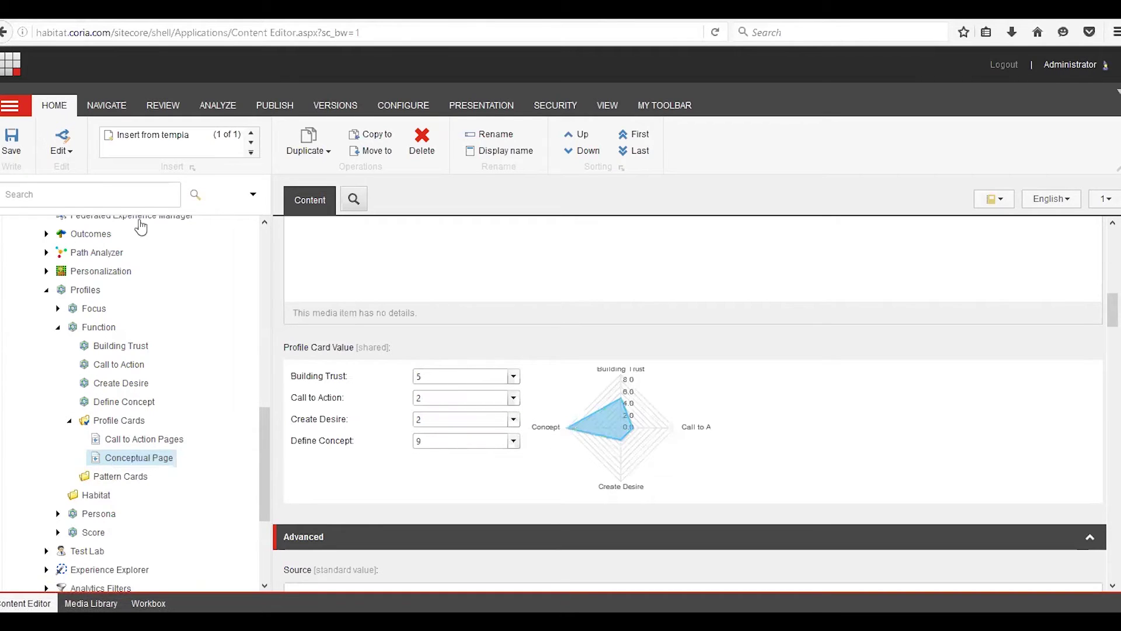
pyautogui.click(18, 155)
# Set the Authoring Selection of the Function profile's Profile Cards folder to Single and save the folder
pyautogui.click(133, 425)
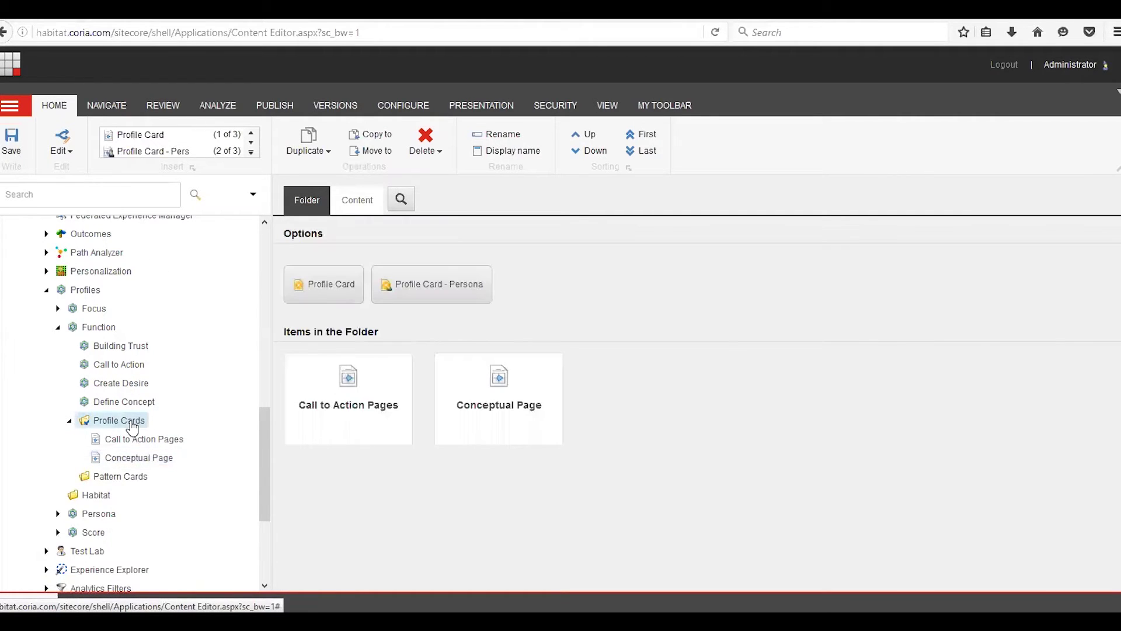
pyautogui.click(357, 202)
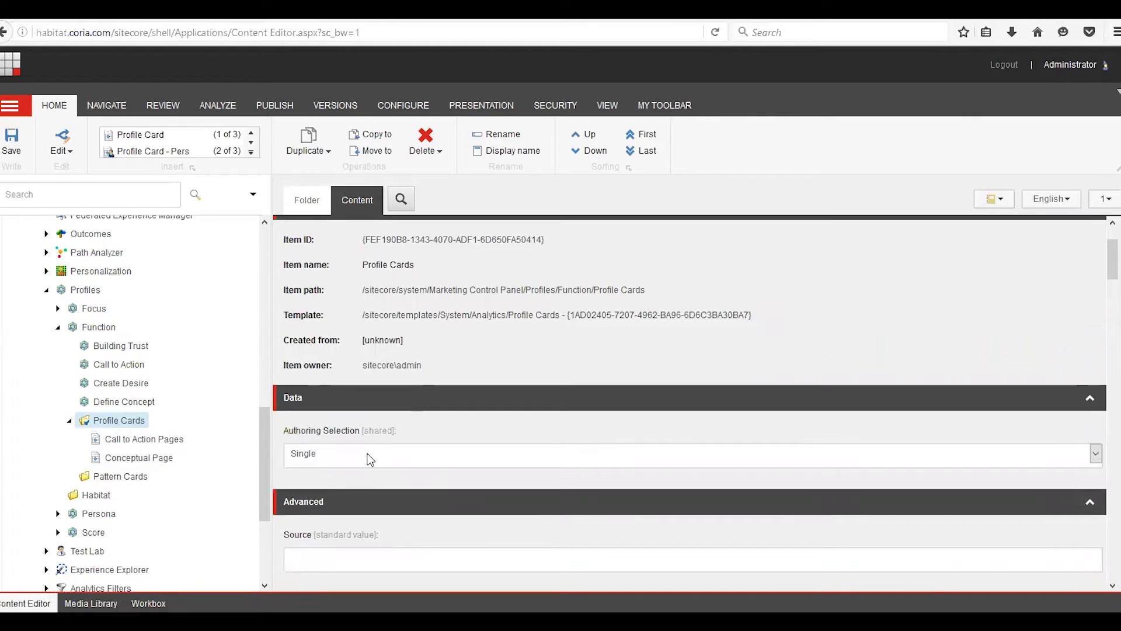
pyautogui.click(366, 457)
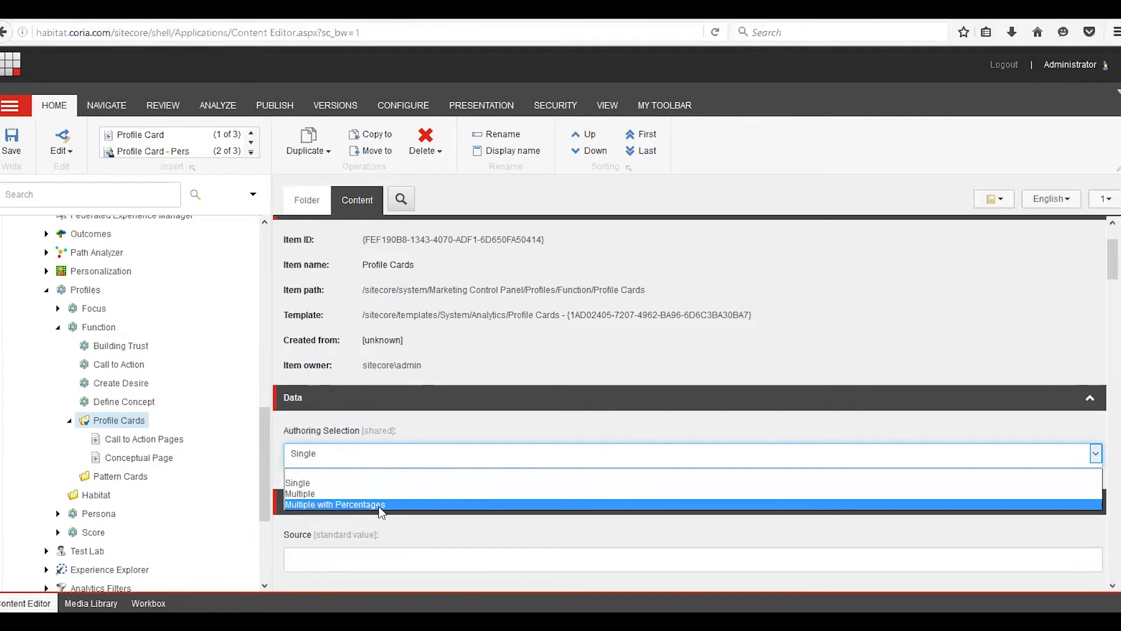
pyautogui.click(357, 482)
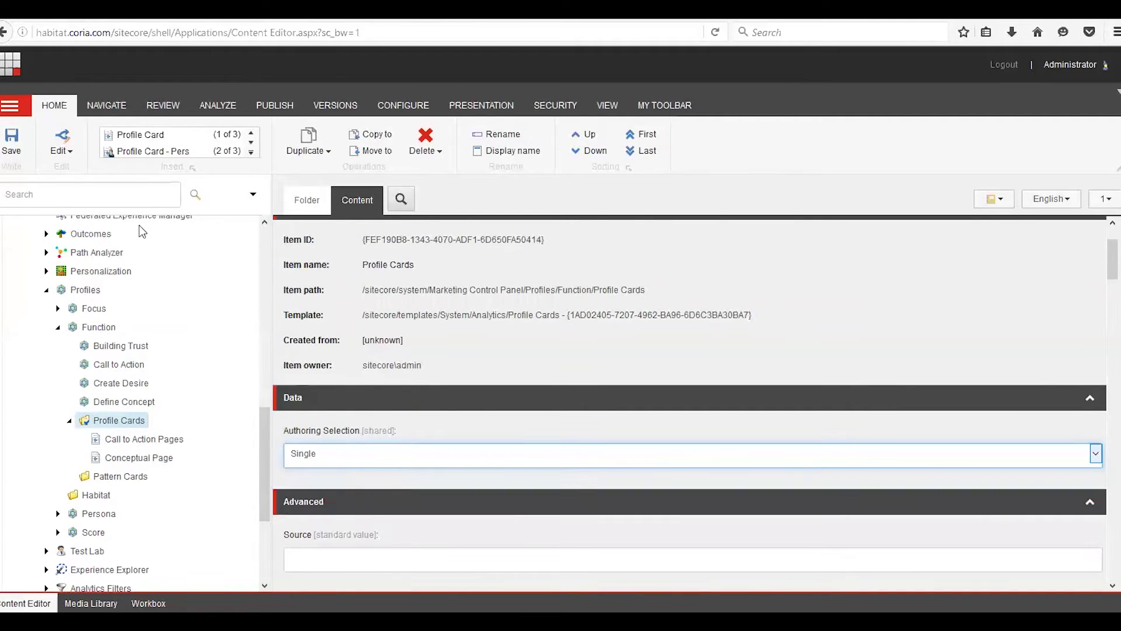
pyautogui.click(17, 150)
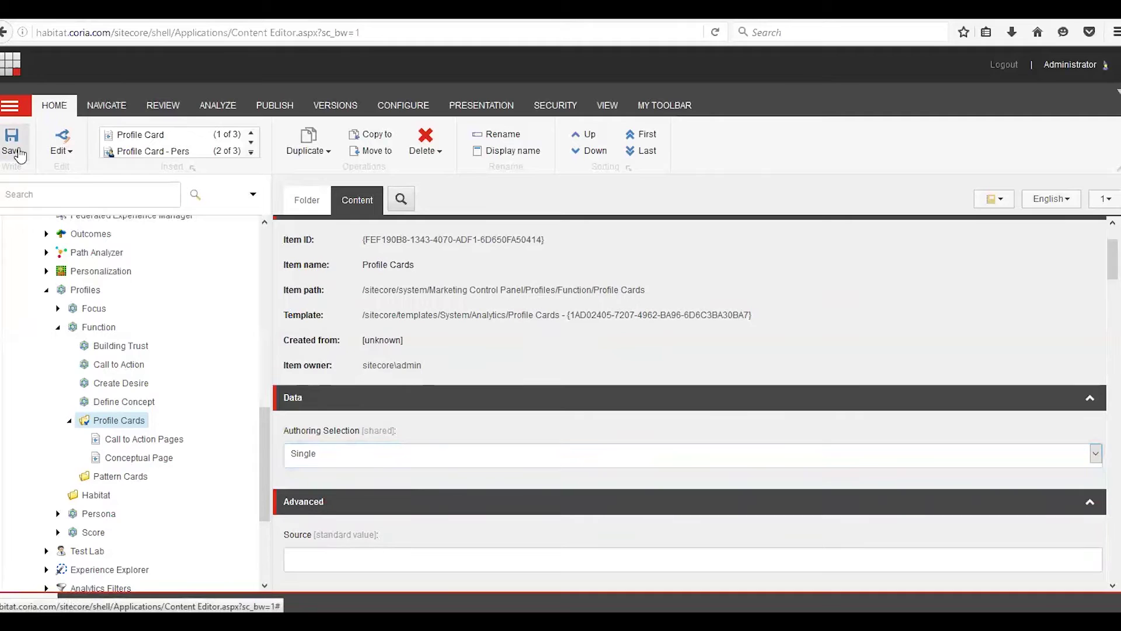
# Open the Function profile card selection for the More Info page under Content > Habitat > Home
pyautogui.moveTo(264, 429); pyautogui.dragTo(268, 227)
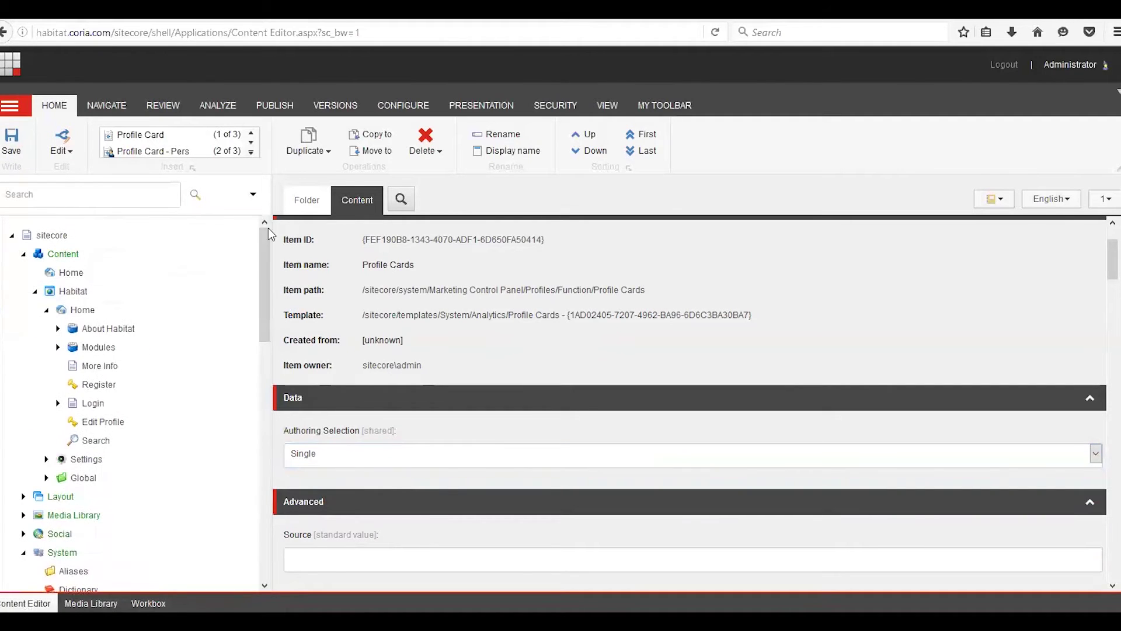
pyautogui.click(100, 367)
pyautogui.scroll(2, 892, 315)
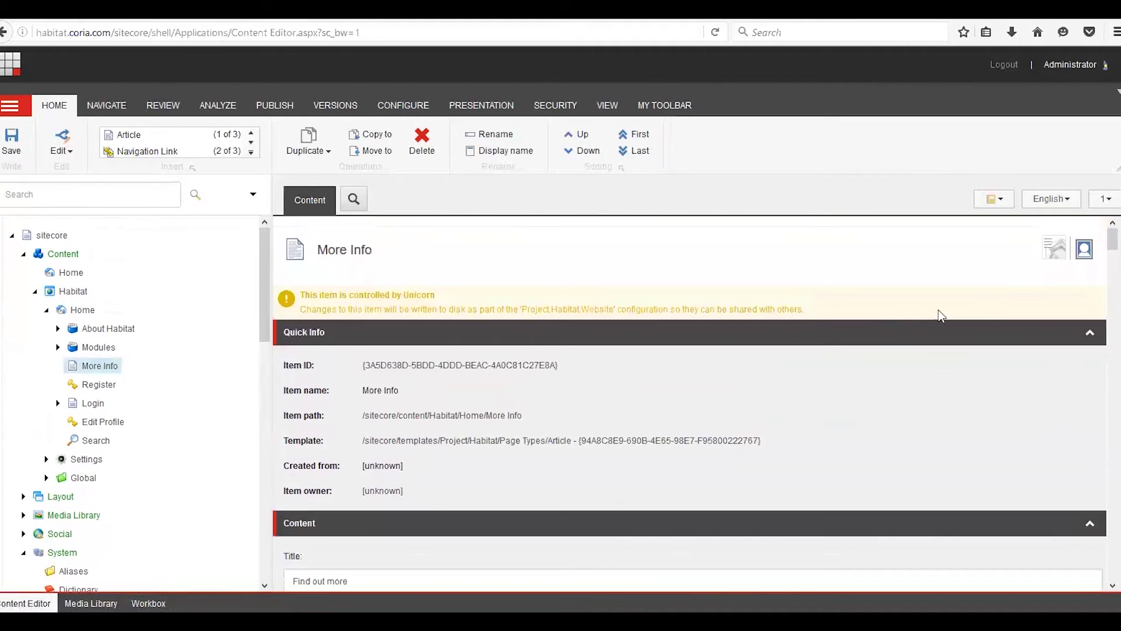
pyautogui.click(1056, 248)
pyautogui.click(1084, 250)
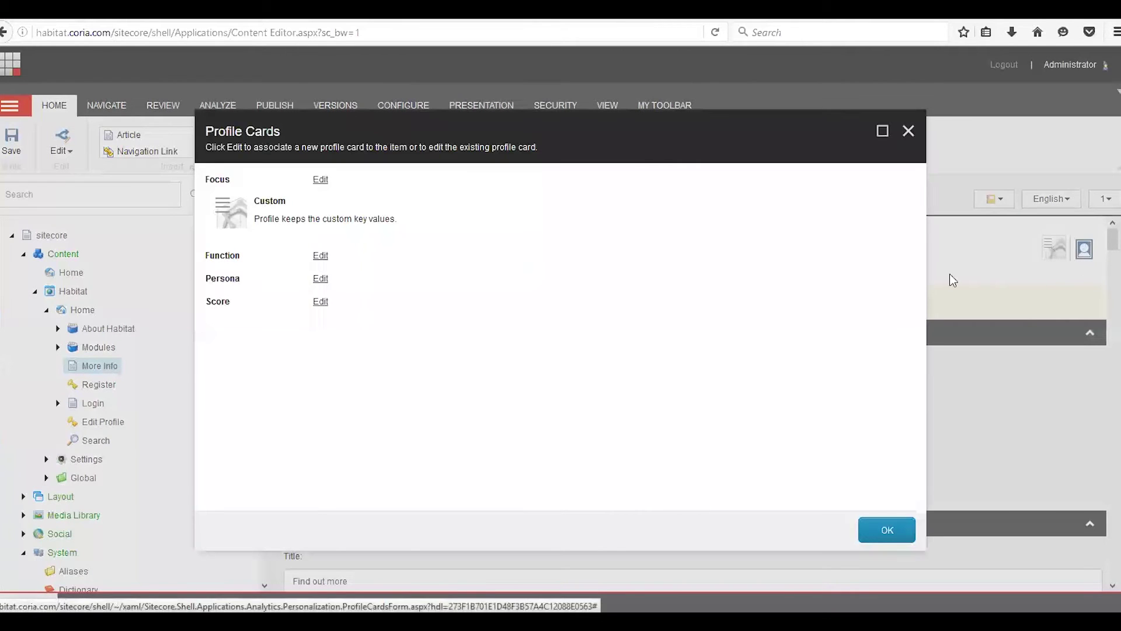
pyautogui.click(322, 258)
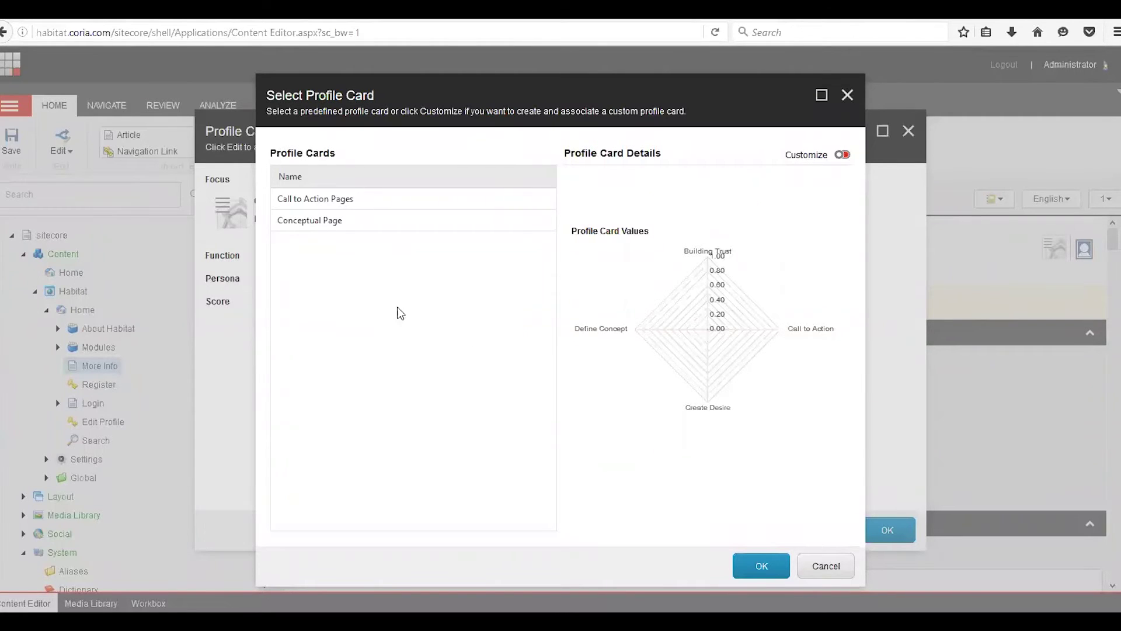
# Compare the value charts of the Call to Action Pages and Conceptual Page cards and look at the customization option
pyautogui.click(326, 204)
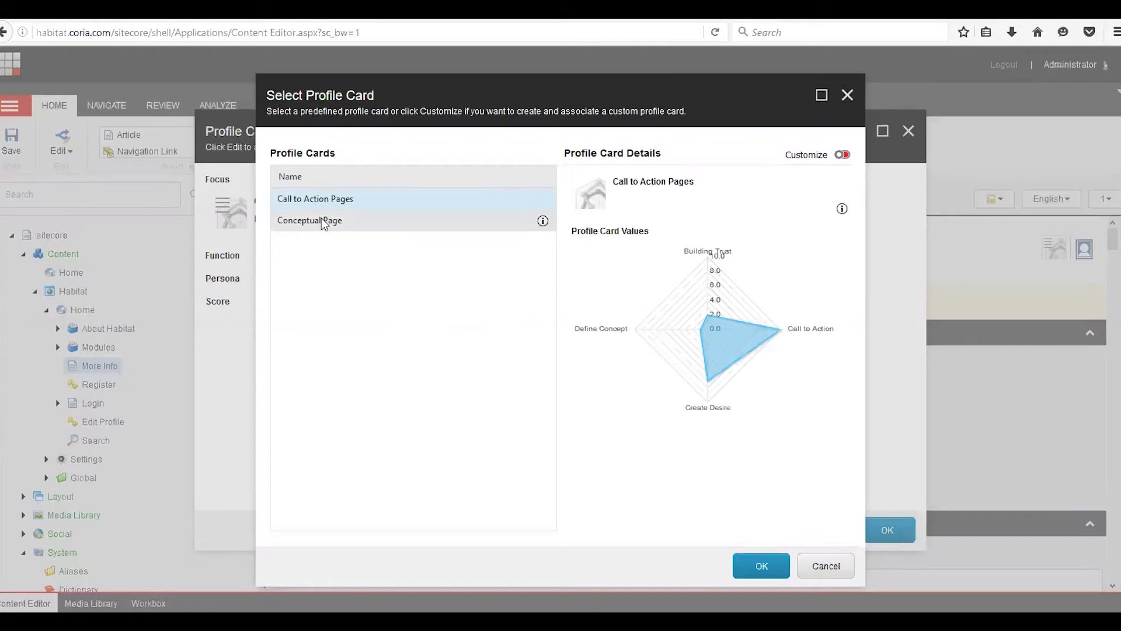
pyautogui.click(327, 220)
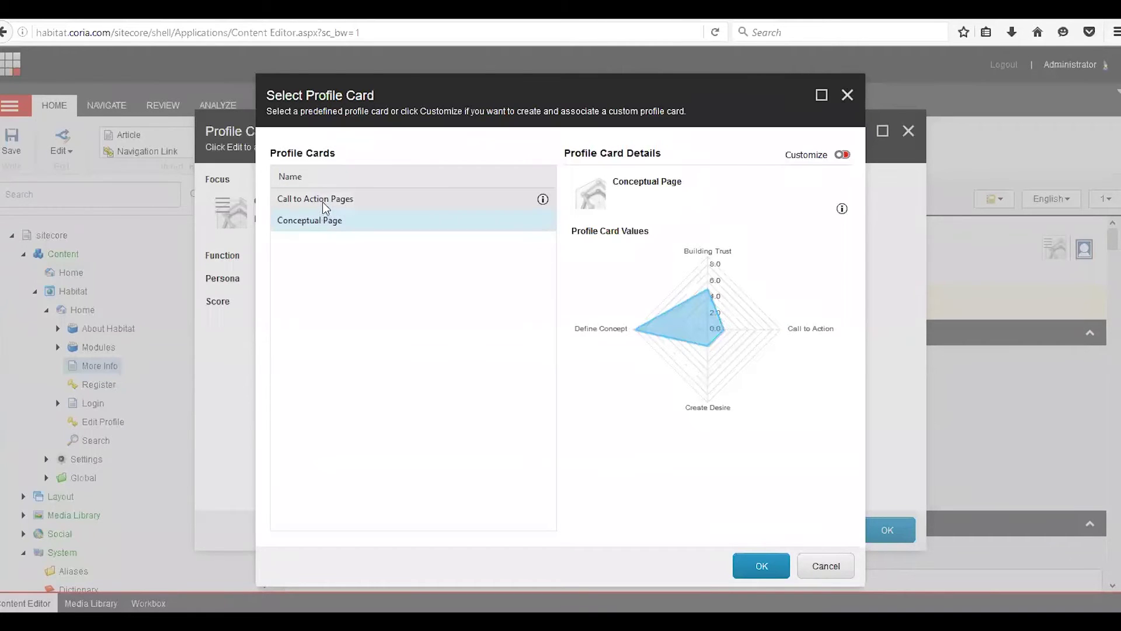
pyautogui.click(323, 205)
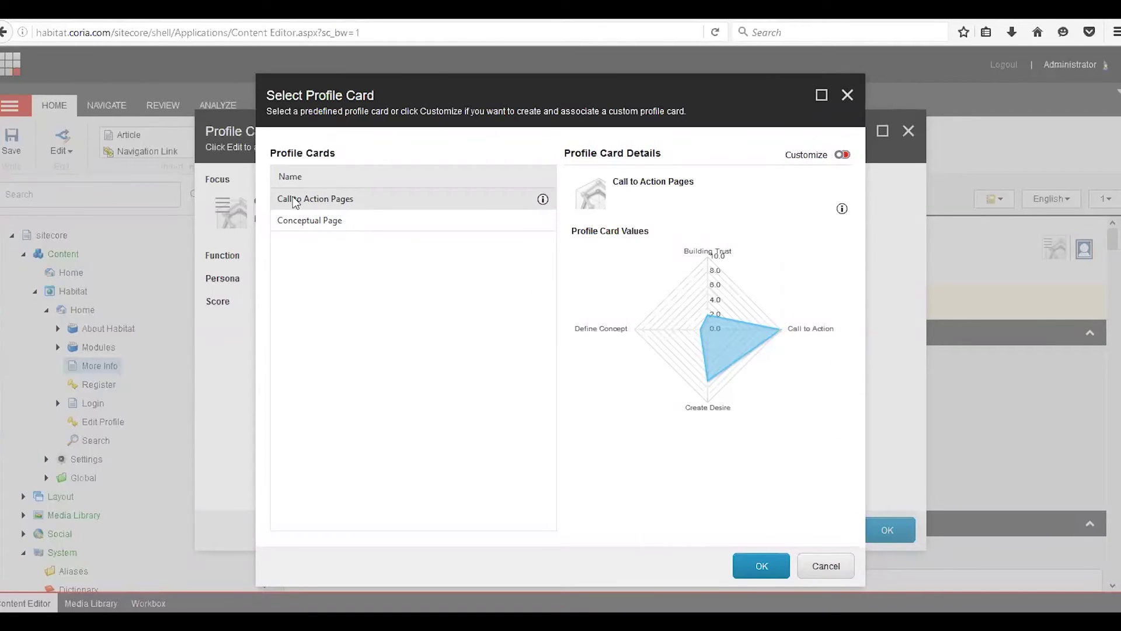
pyautogui.click(843, 155)
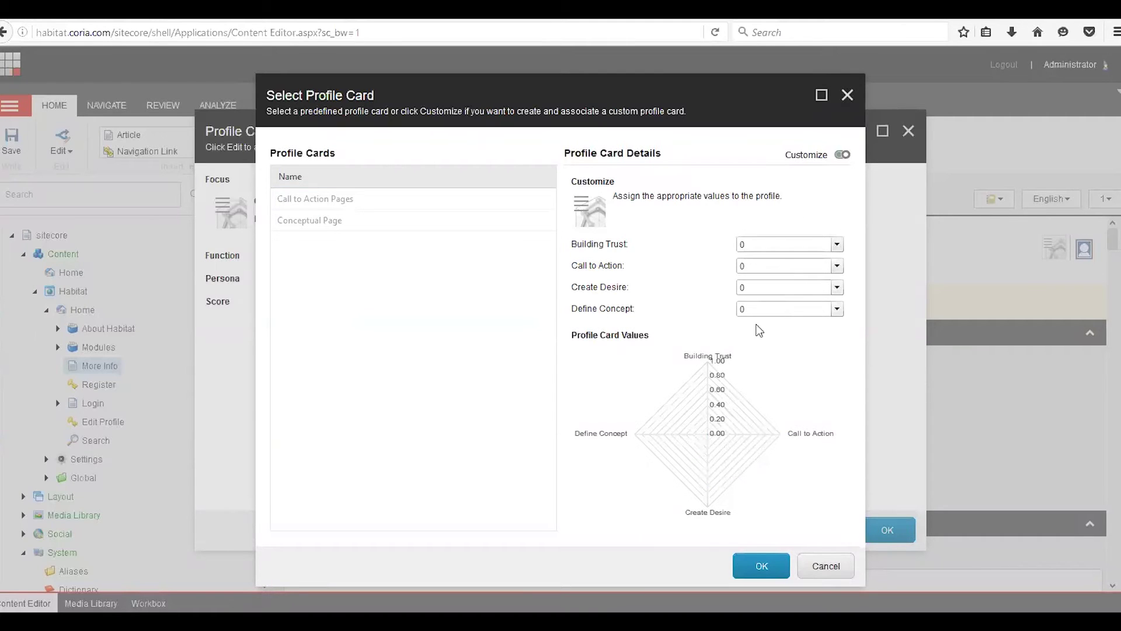
pyautogui.click(842, 154)
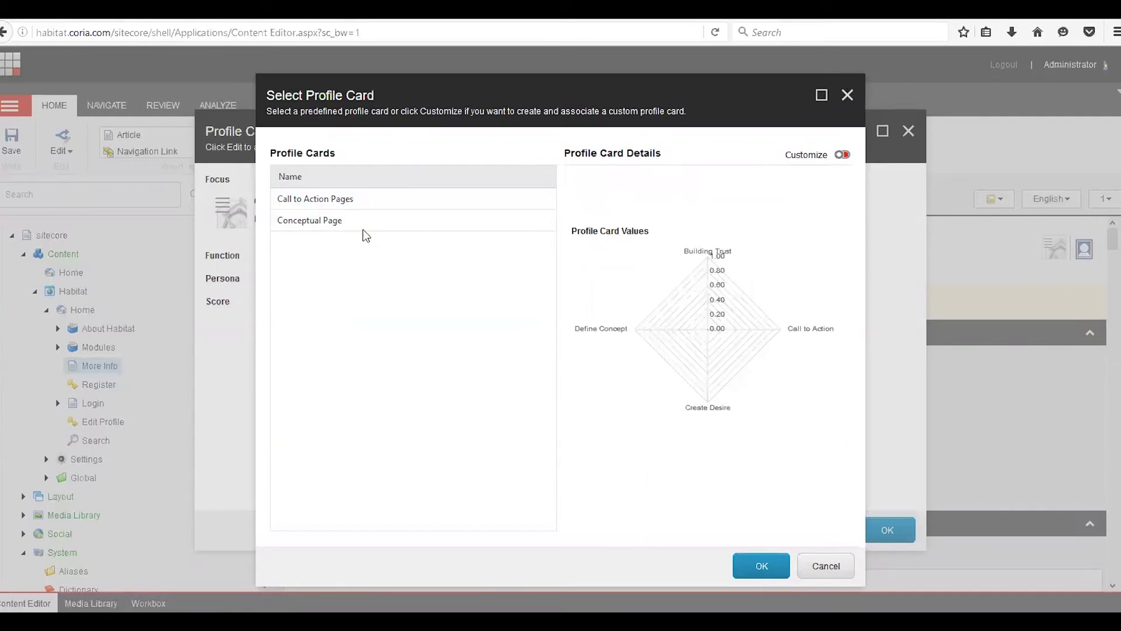
# Assign the Call to Action Pages card to the More Info page for the Function profile
pyautogui.click(328, 202)
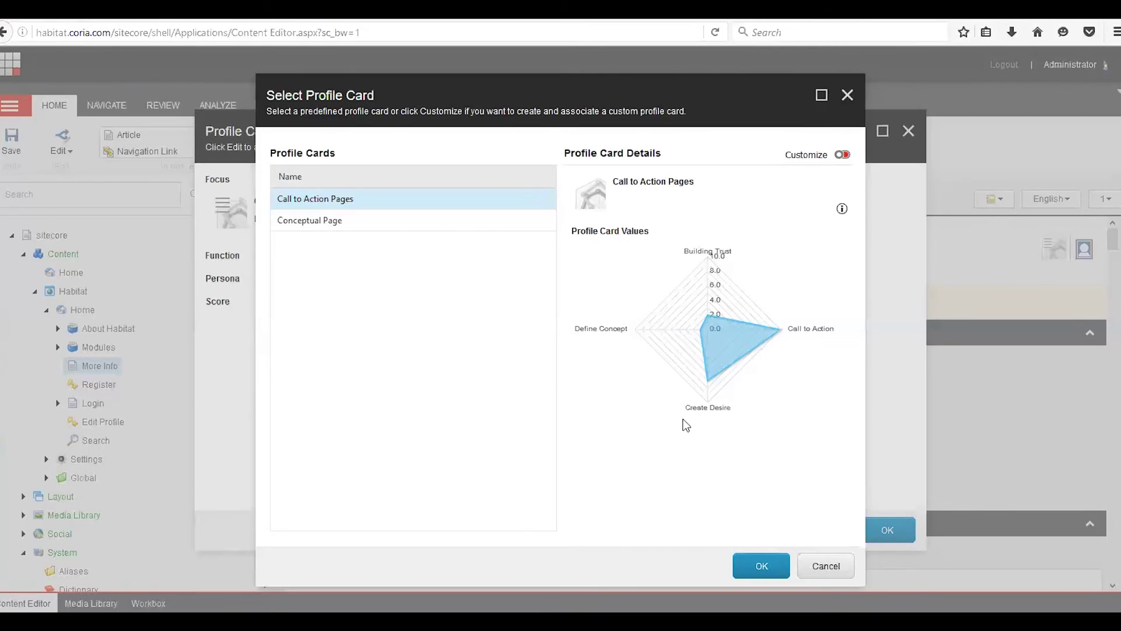
pyautogui.click(764, 566)
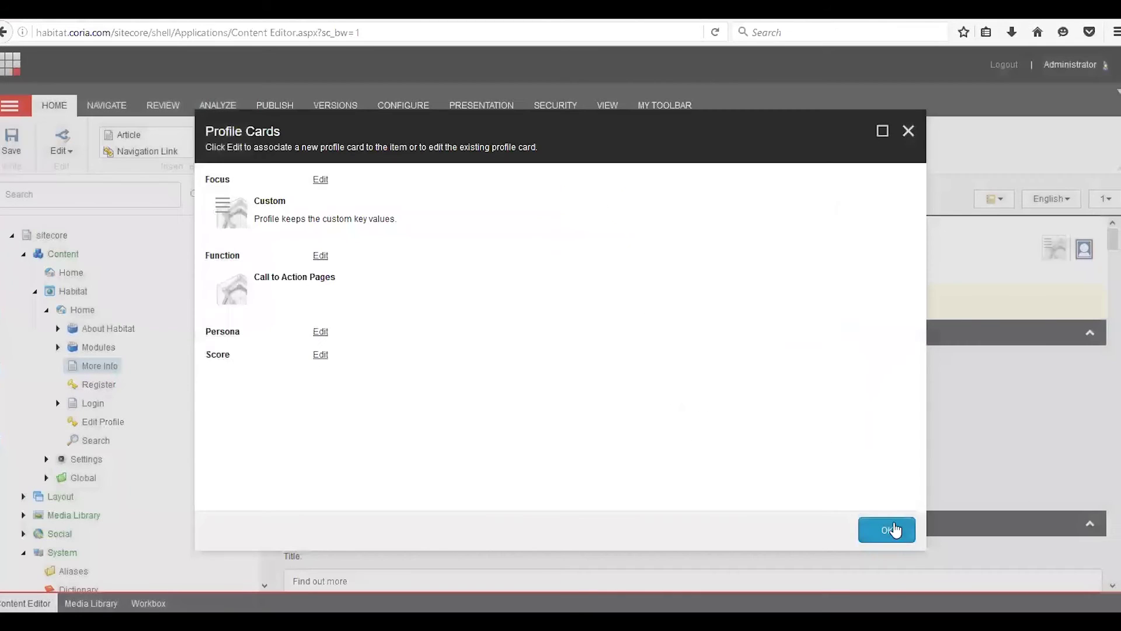
pyautogui.click(894, 530)
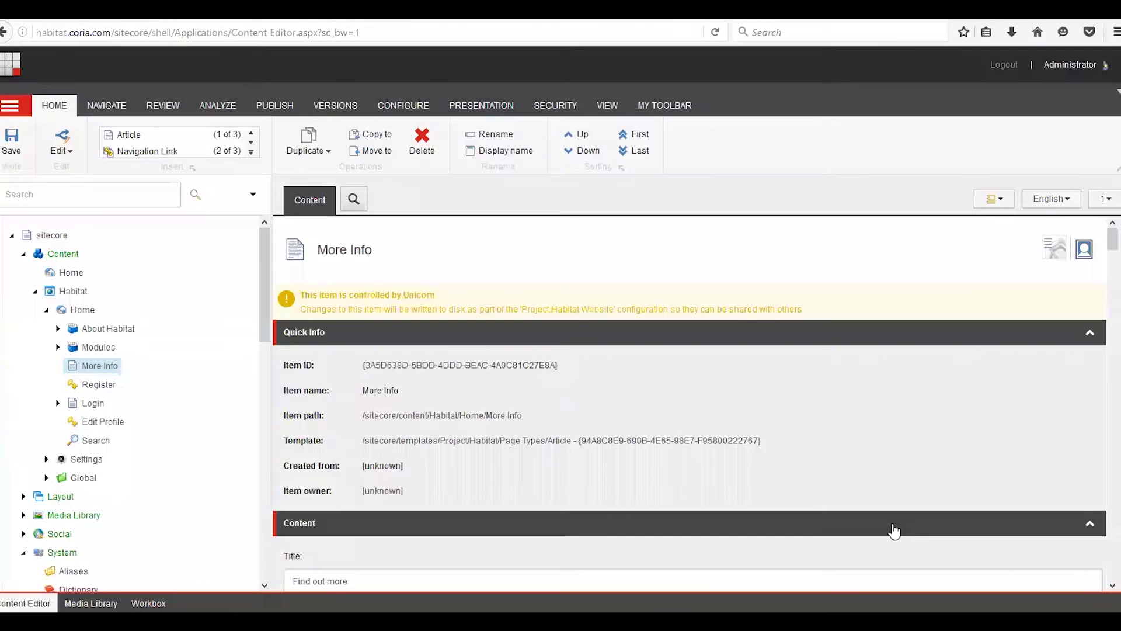
# Return to the Sitecore Launchpad and open the Habitat home page in the Experience Editor
pyautogui.click(16, 70)
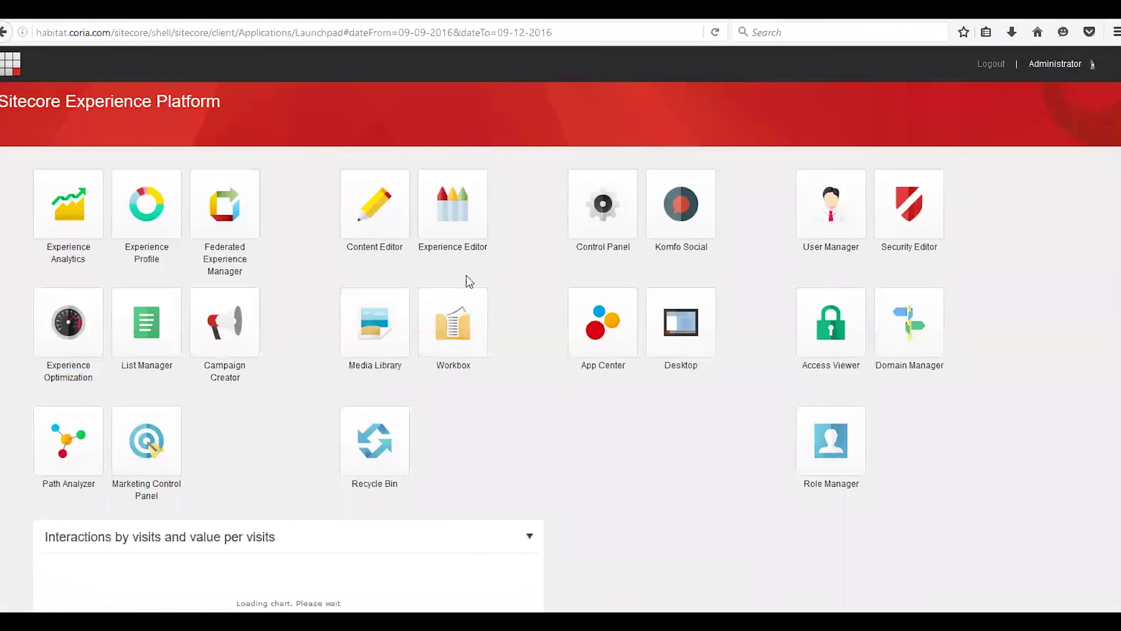
pyautogui.click(461, 225)
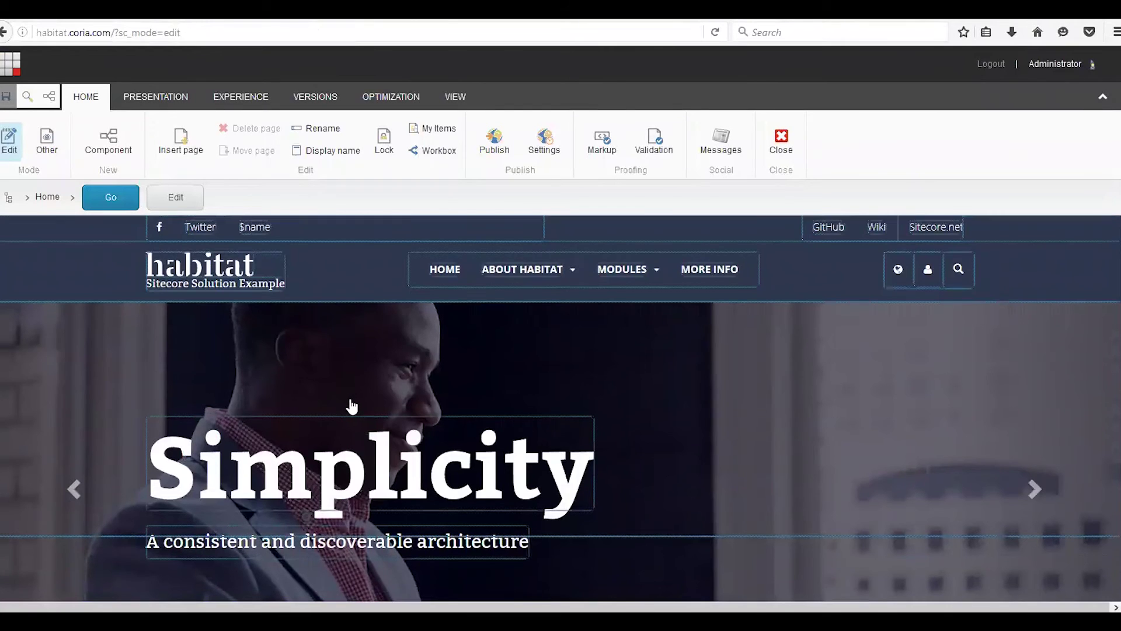
# Open personalization for the Introduction to Habitat page teaser and add a new condition
pyautogui.scroll(-5, 346, 403)
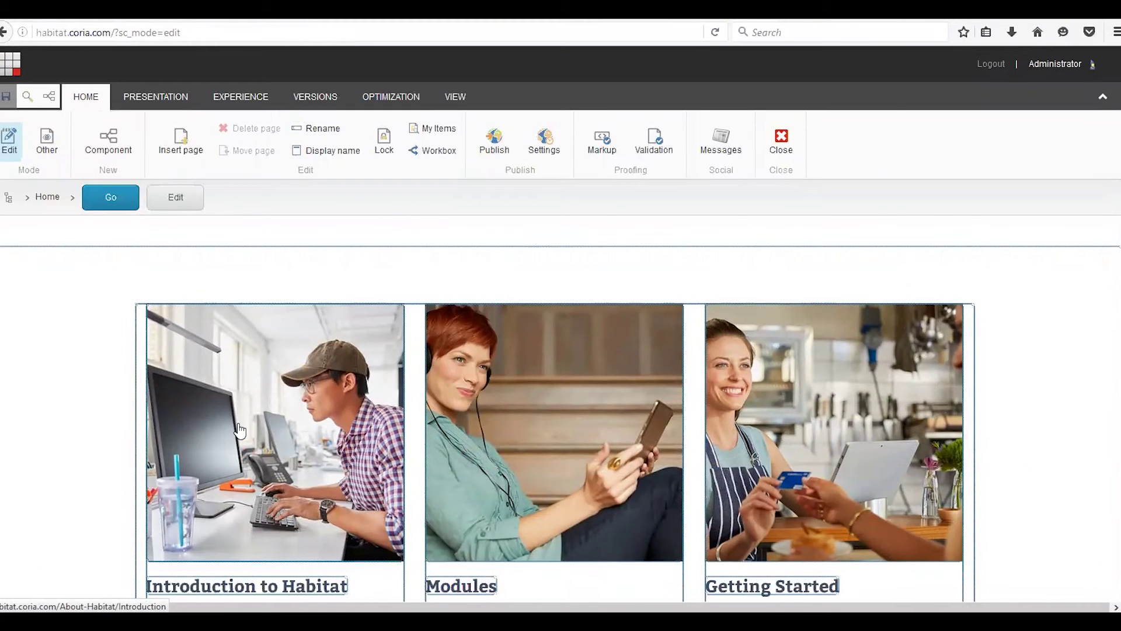
pyautogui.scroll(-3, 238, 432)
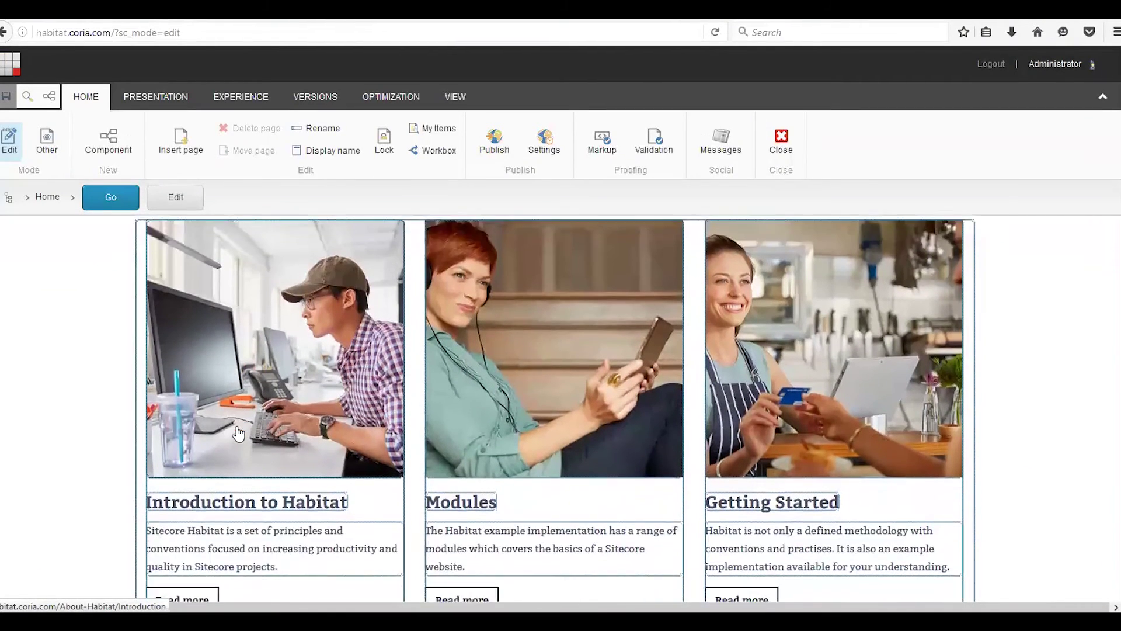
pyautogui.click(366, 433)
pyautogui.click(227, 570)
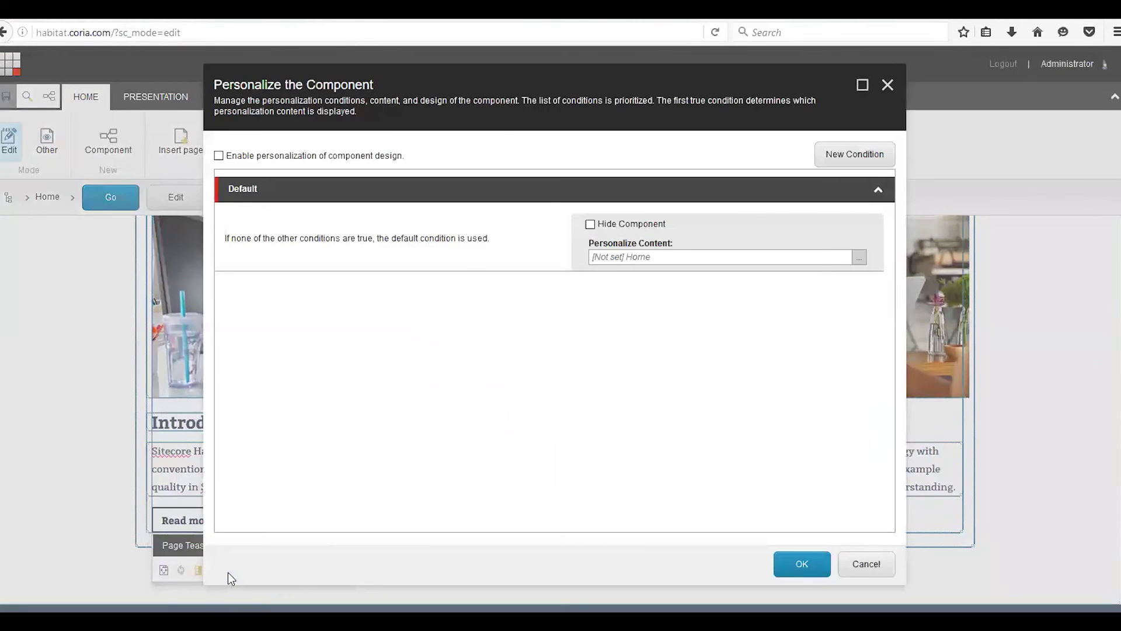
pyautogui.click(839, 159)
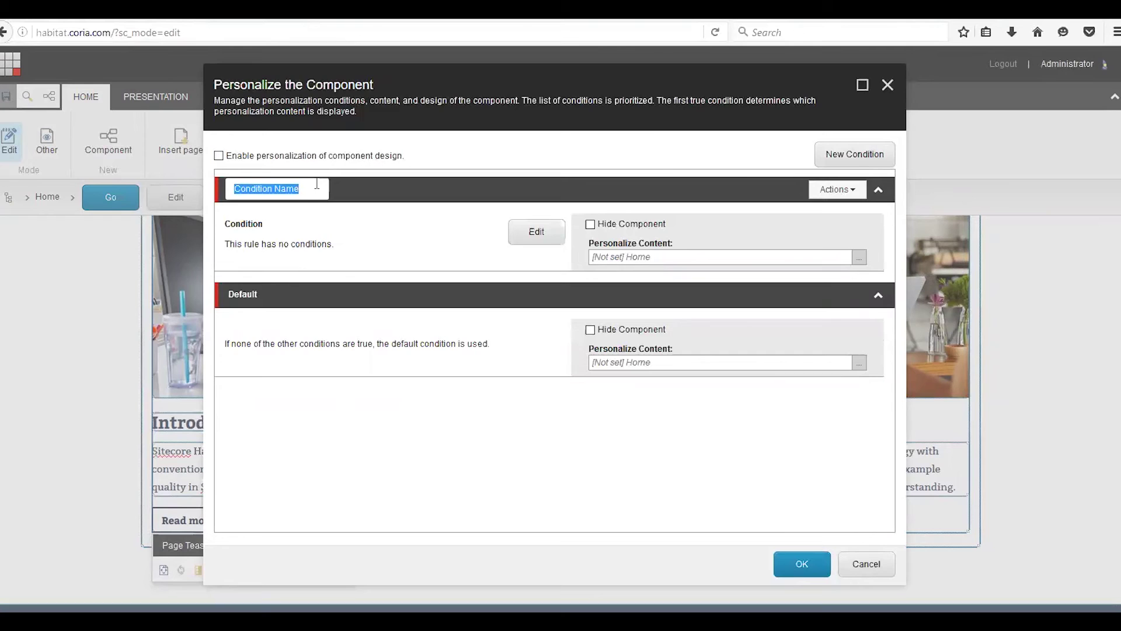
# Name the condition Call to Action People and add the Visitor rule comparing a profile key in the contact behavior profile
pyautogui.write('Call to Action People')
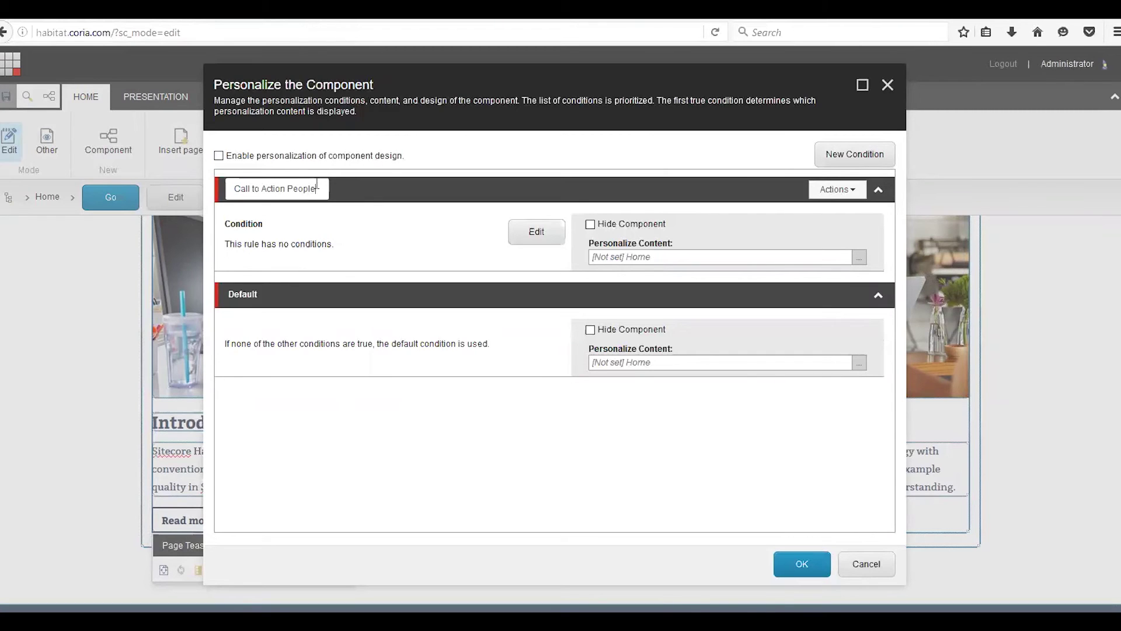
pyautogui.click(551, 232)
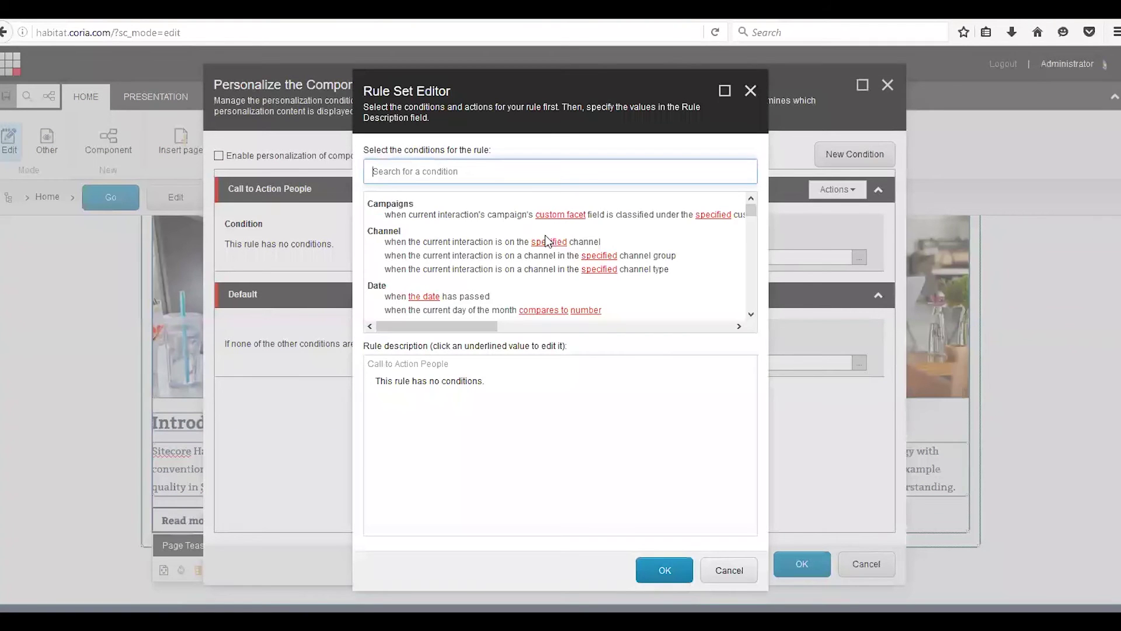
pyautogui.click(491, 169)
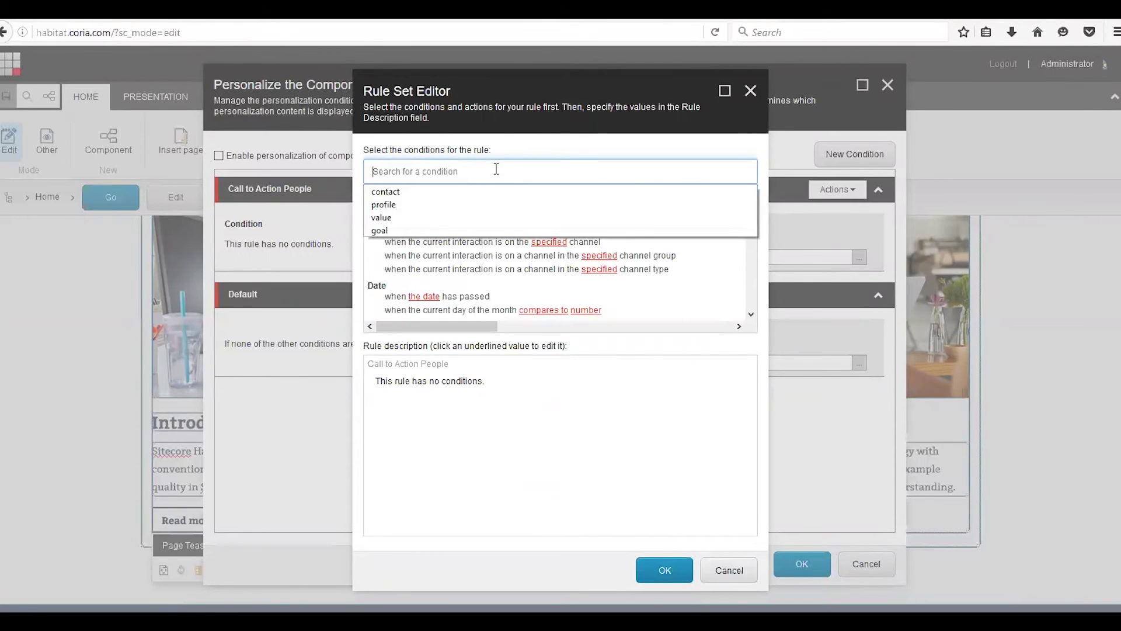
pyautogui.write('profile key')
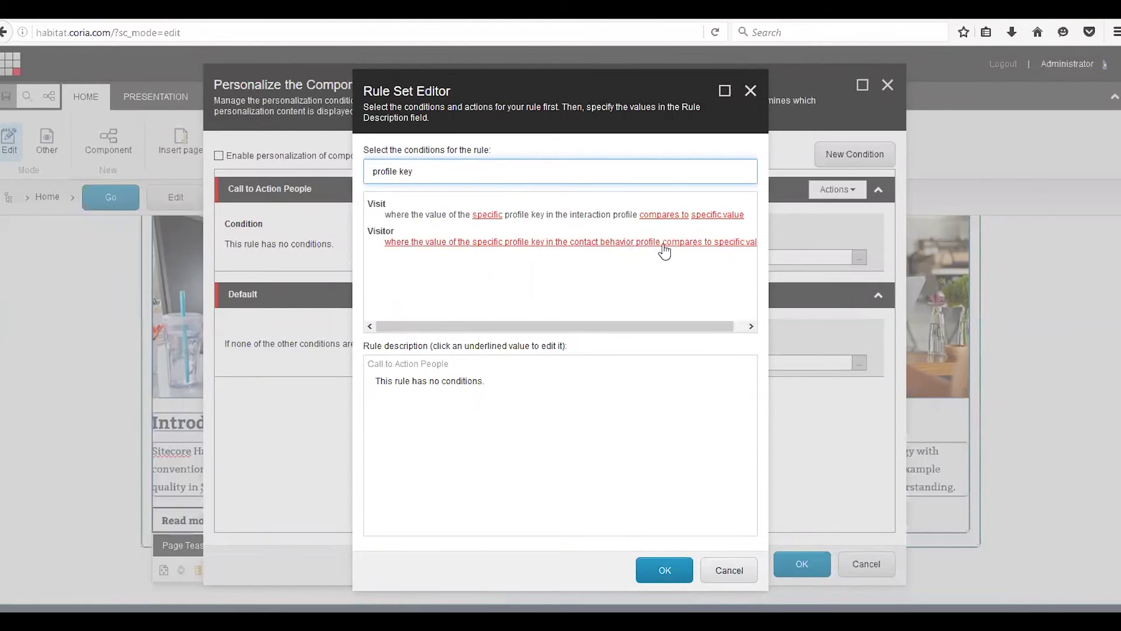
pyautogui.click(693, 243)
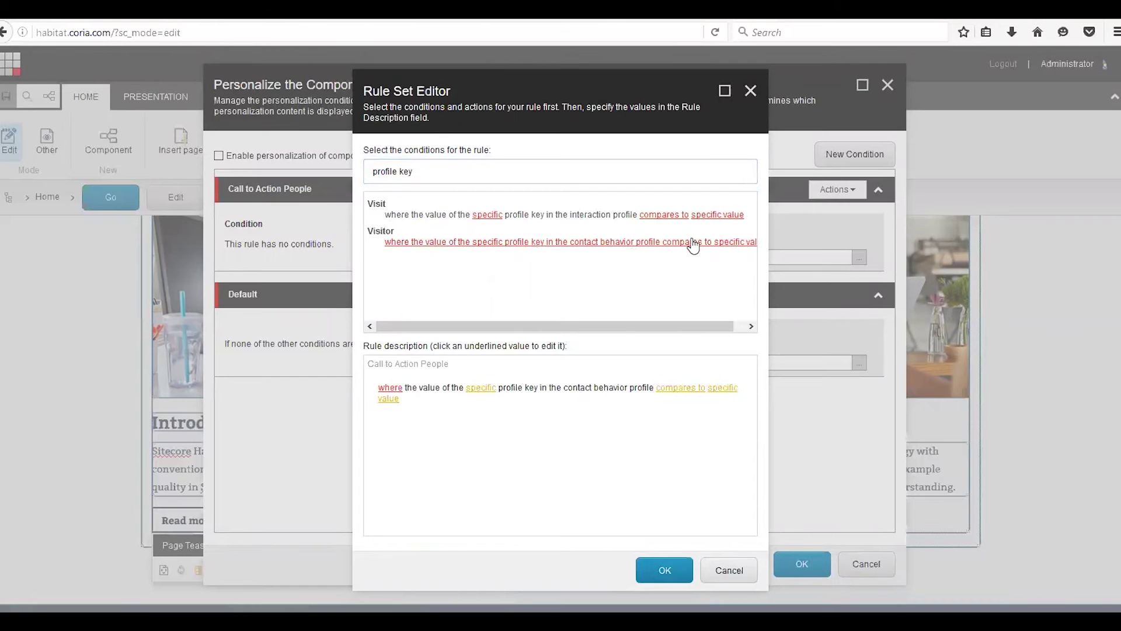
# Set the rule's profile key to Call to Action from the Function profile
pyautogui.click(484, 391)
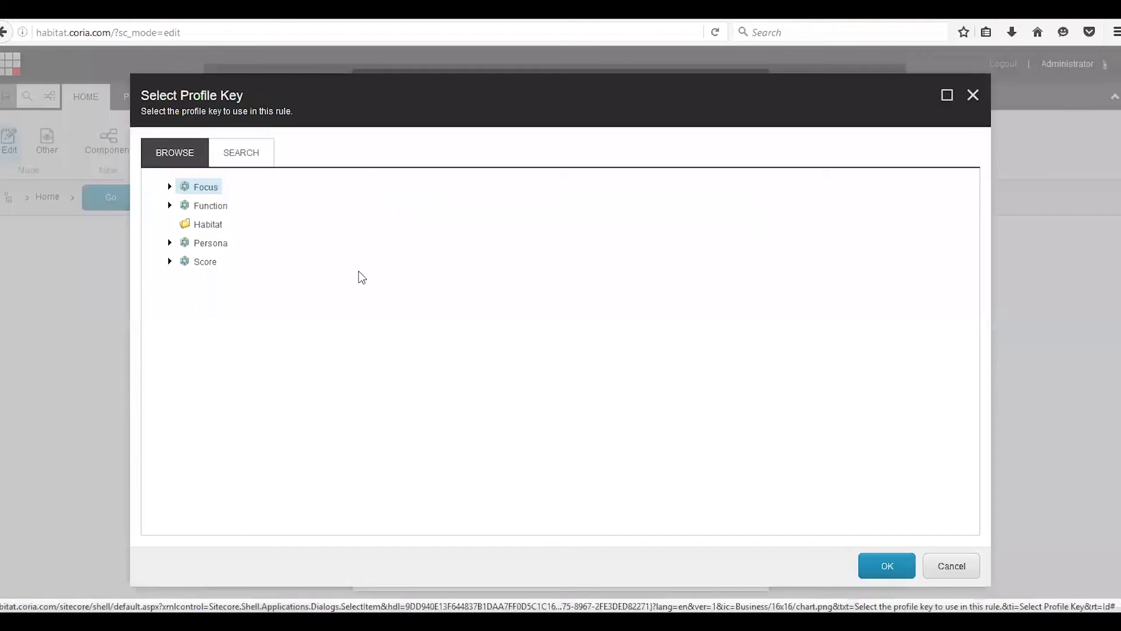
pyautogui.click(170, 206)
pyautogui.click(228, 244)
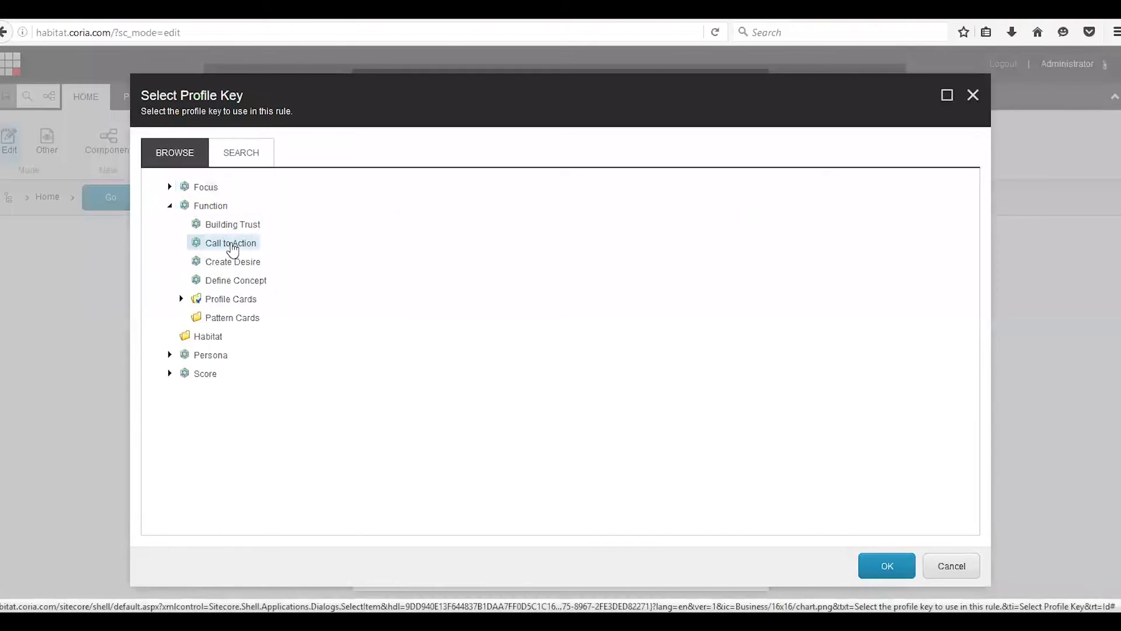
pyautogui.click(887, 566)
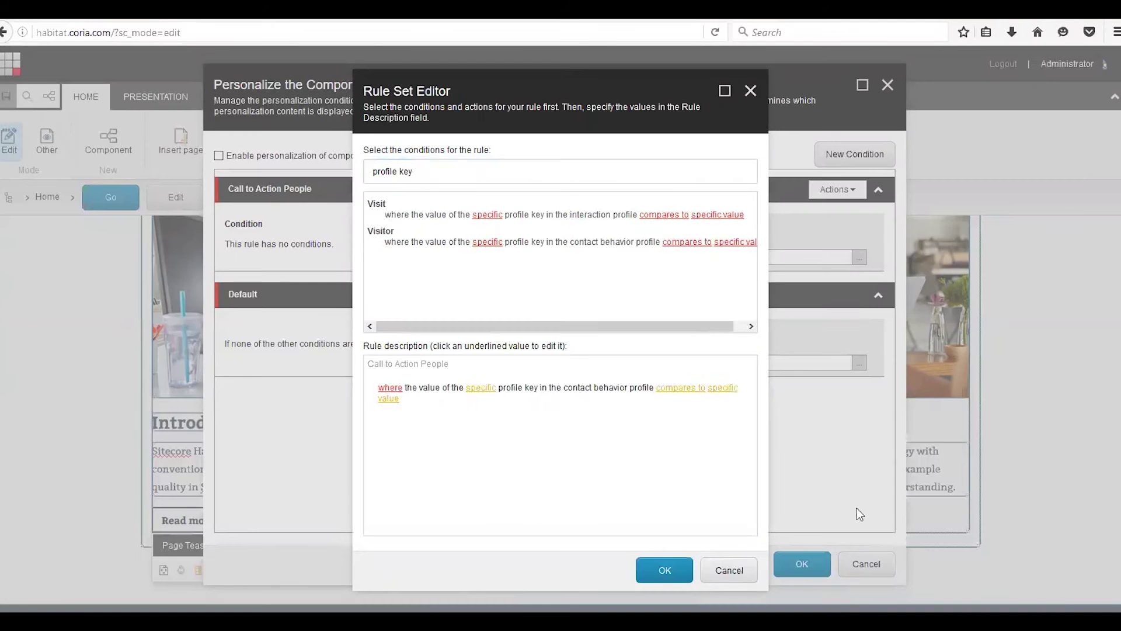
# Set the rule's comparison to is greater than with a value of 20 and accept the rule
pyautogui.click(699, 388)
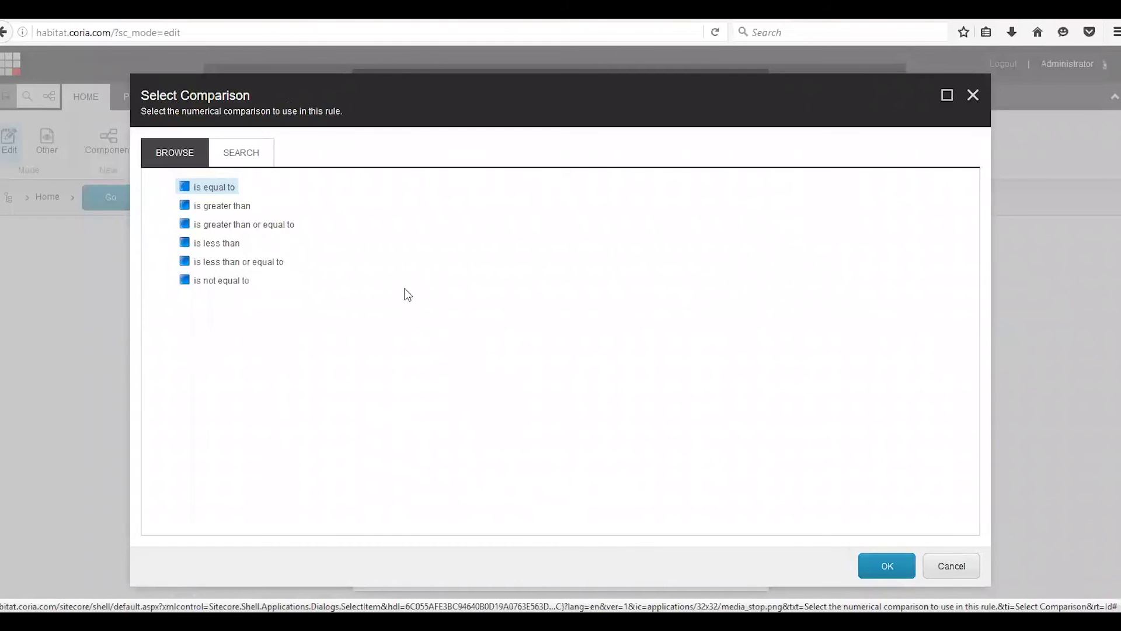
pyautogui.click(216, 206)
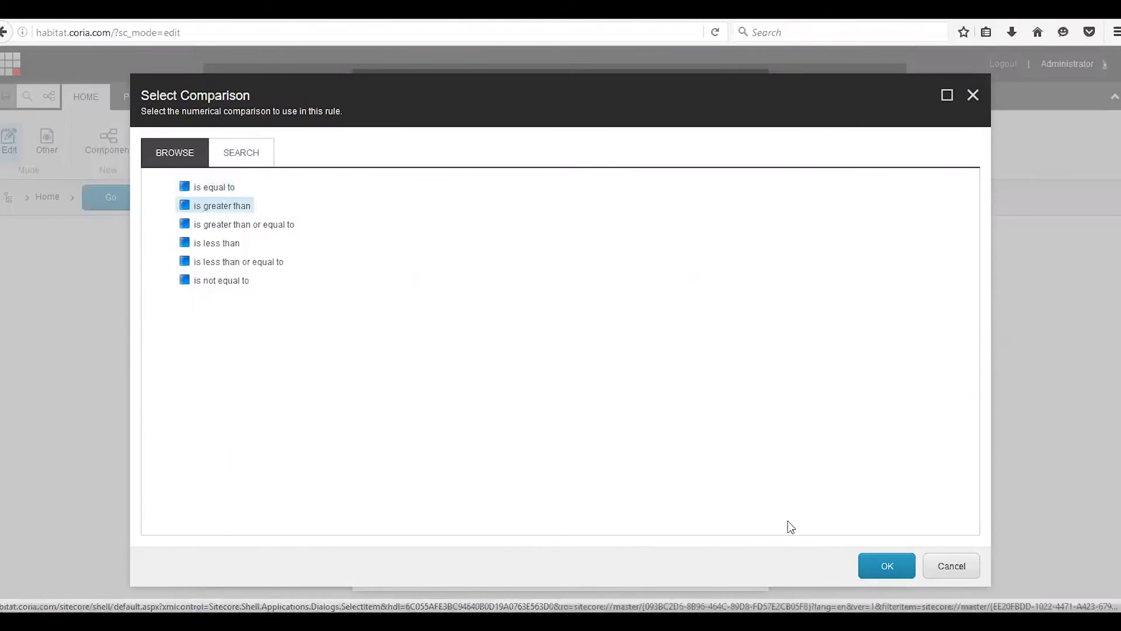
pyautogui.click(883, 565)
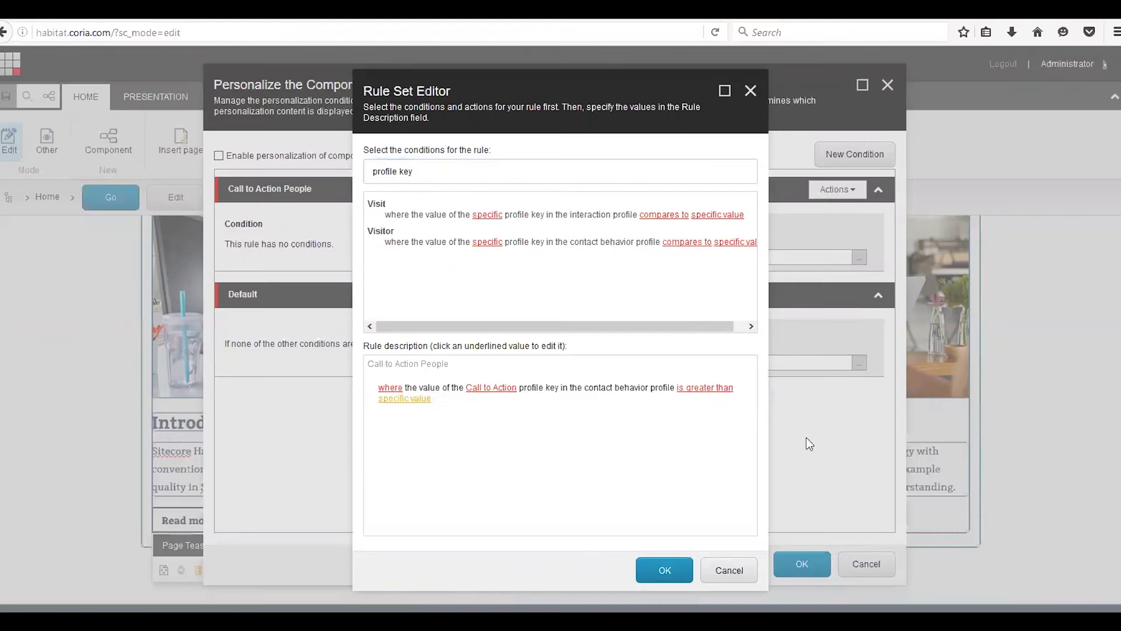
pyautogui.click(424, 401)
pyautogui.write('20')
pyautogui.click(601, 383)
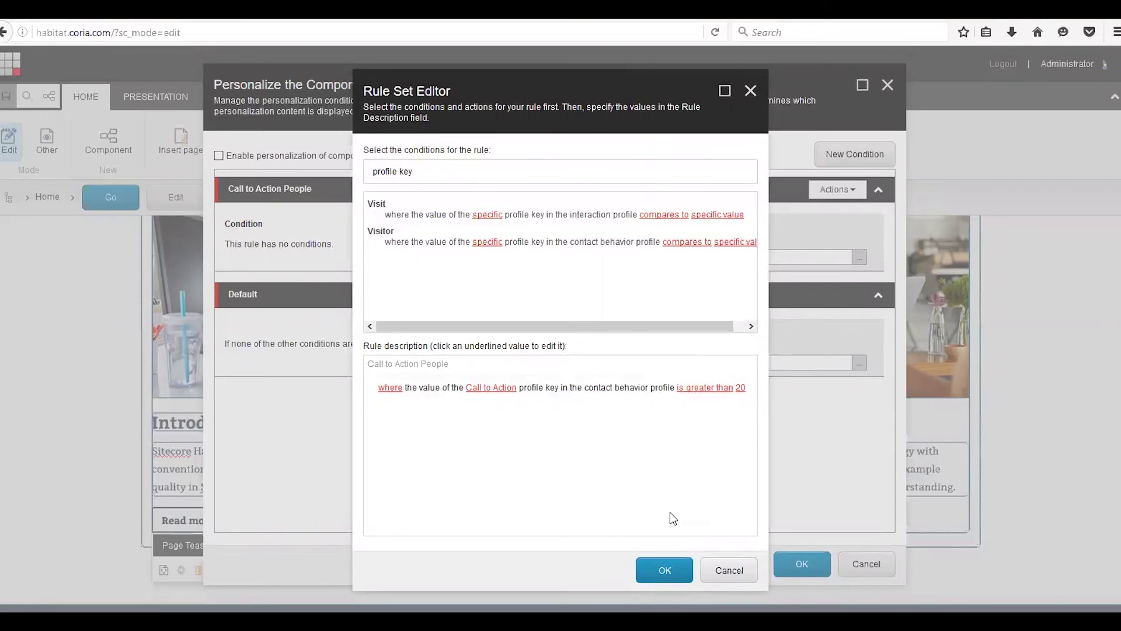
pyautogui.click(666, 569)
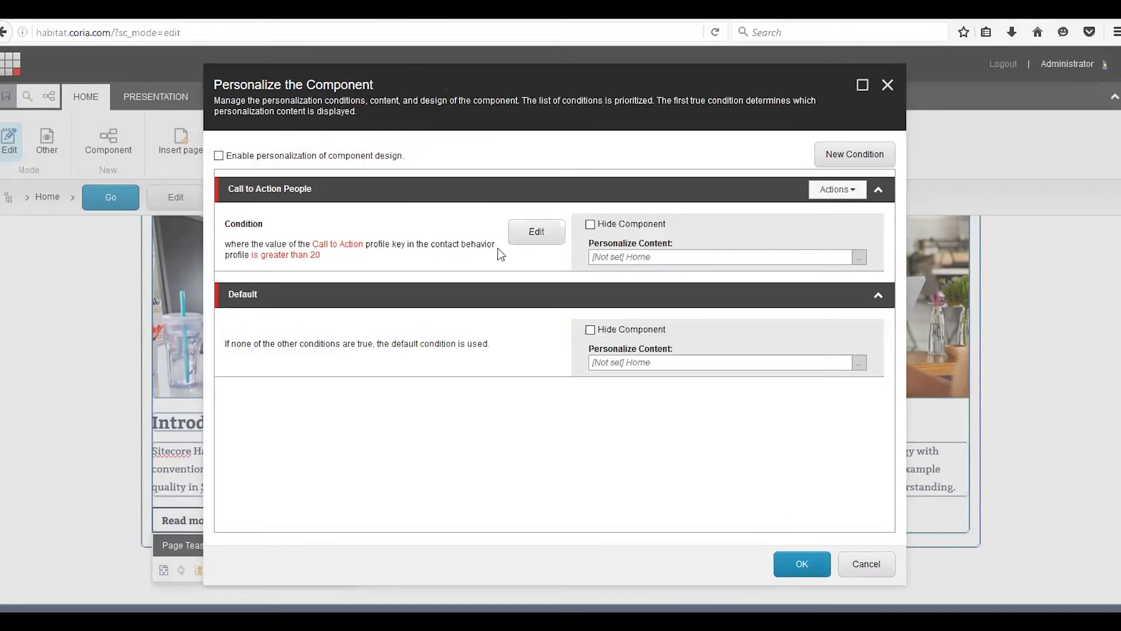
# Assign the More Info page as the personalized content for the Call to Action People condition and apply the personalization
pyautogui.click(859, 257)
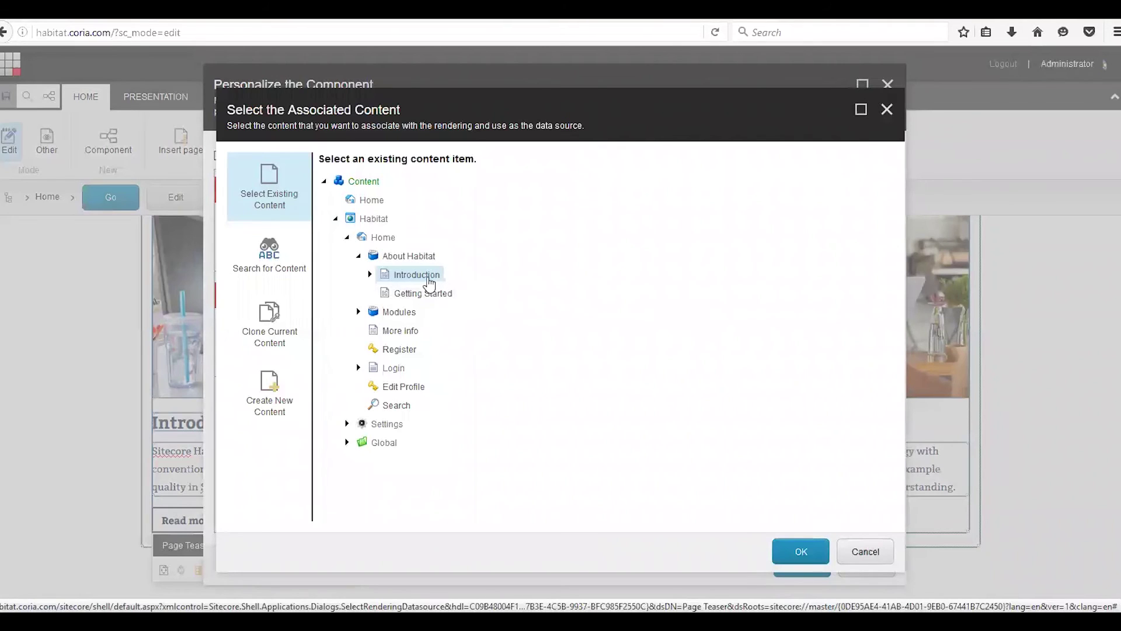
pyautogui.click(390, 331)
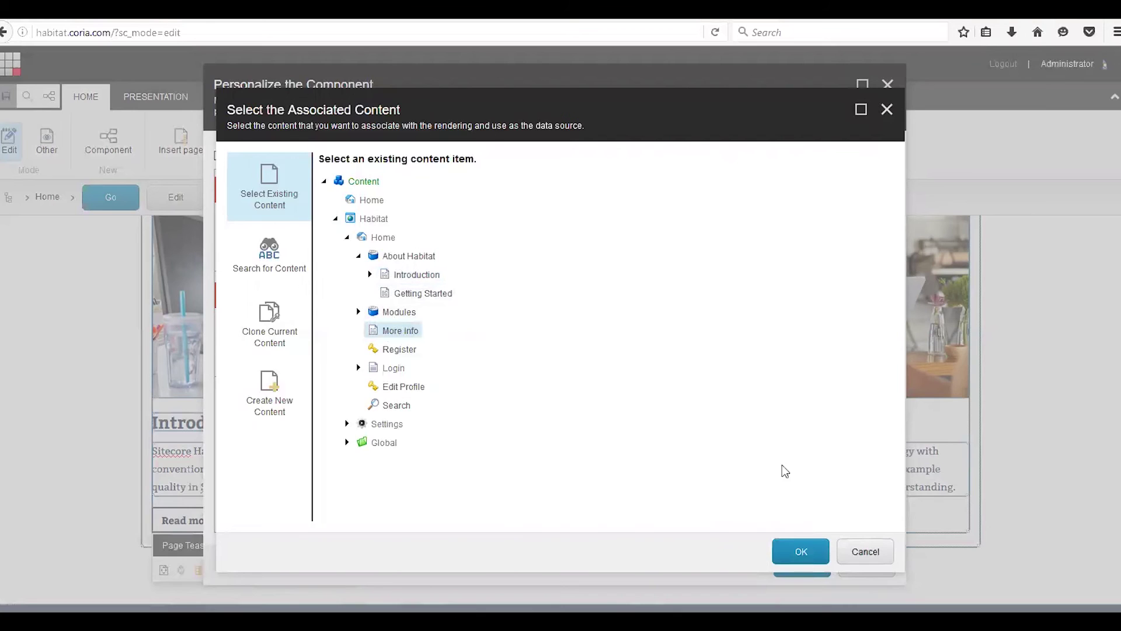
pyautogui.click(804, 551)
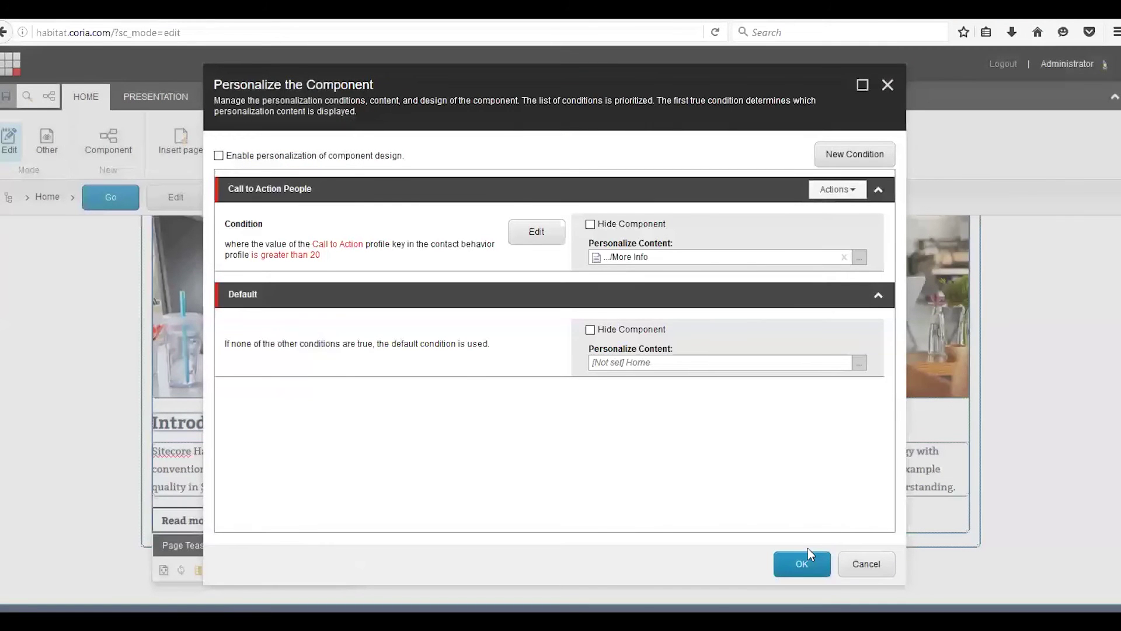
pyautogui.click(812, 567)
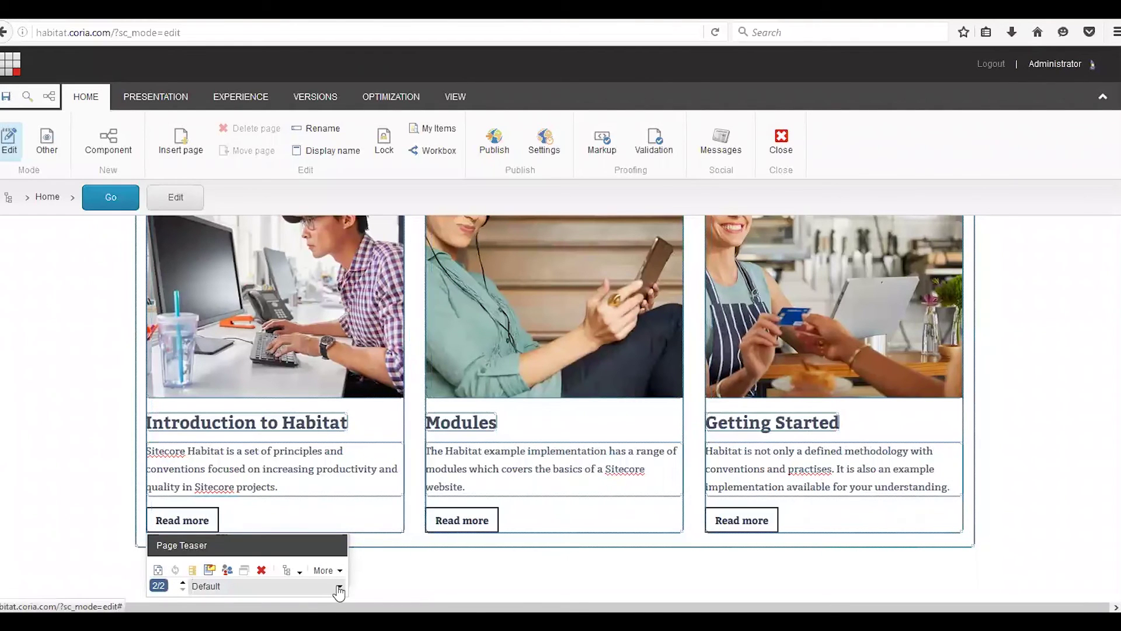
# Preview the Page Teaser with the Call to Action People condition and save the home page
pyautogui.scroll(2, 391, 533)
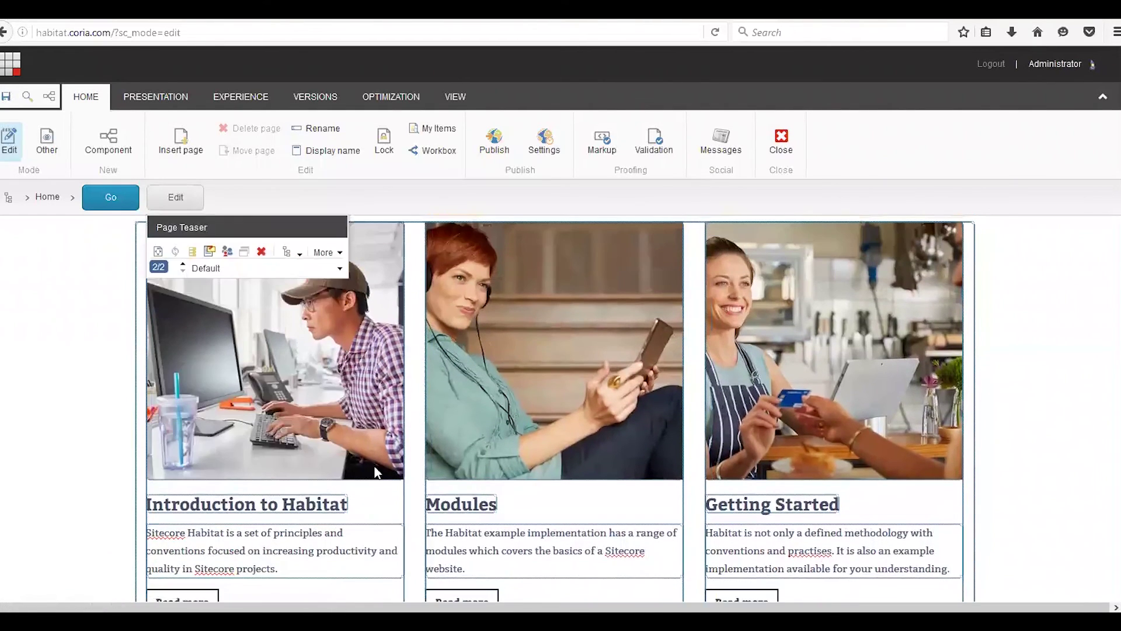
pyautogui.click(337, 270)
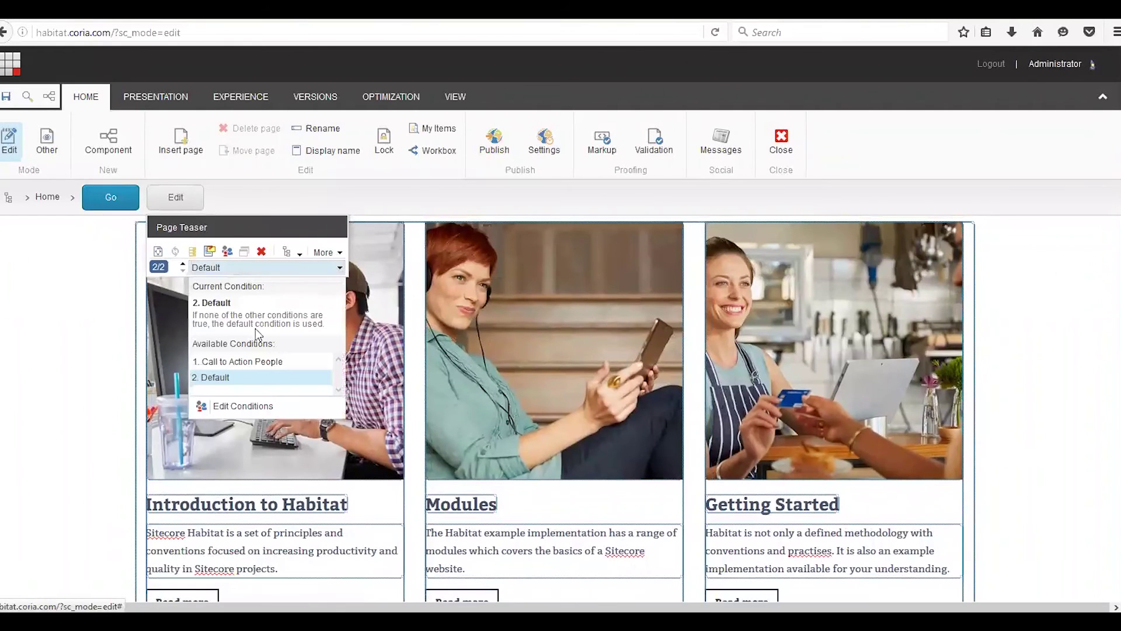
pyautogui.click(242, 366)
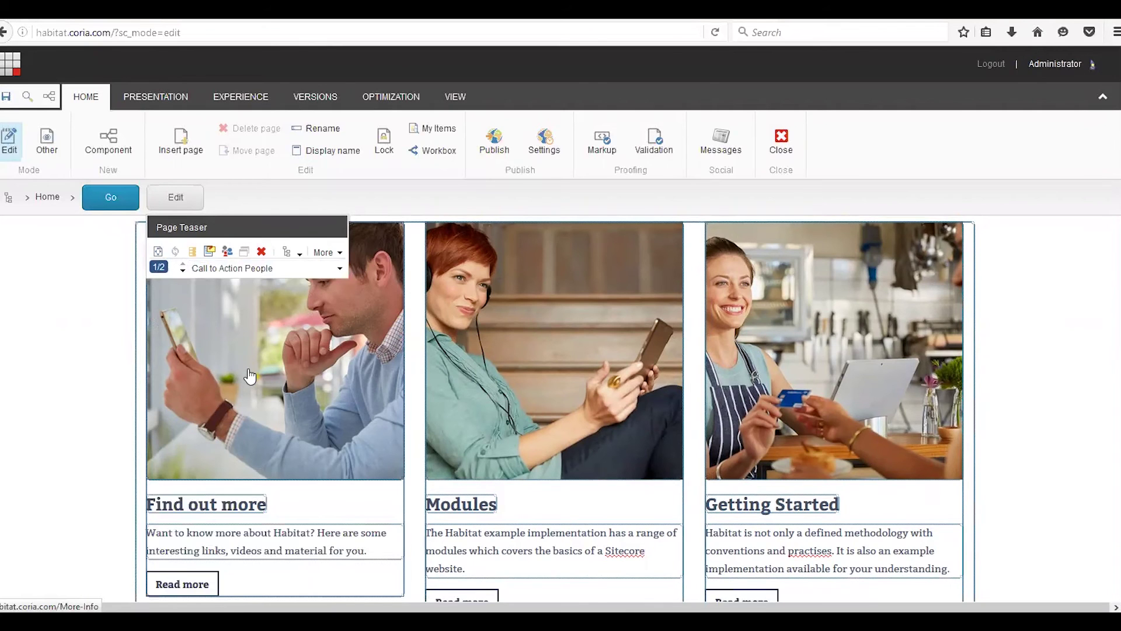
pyautogui.click(6, 98)
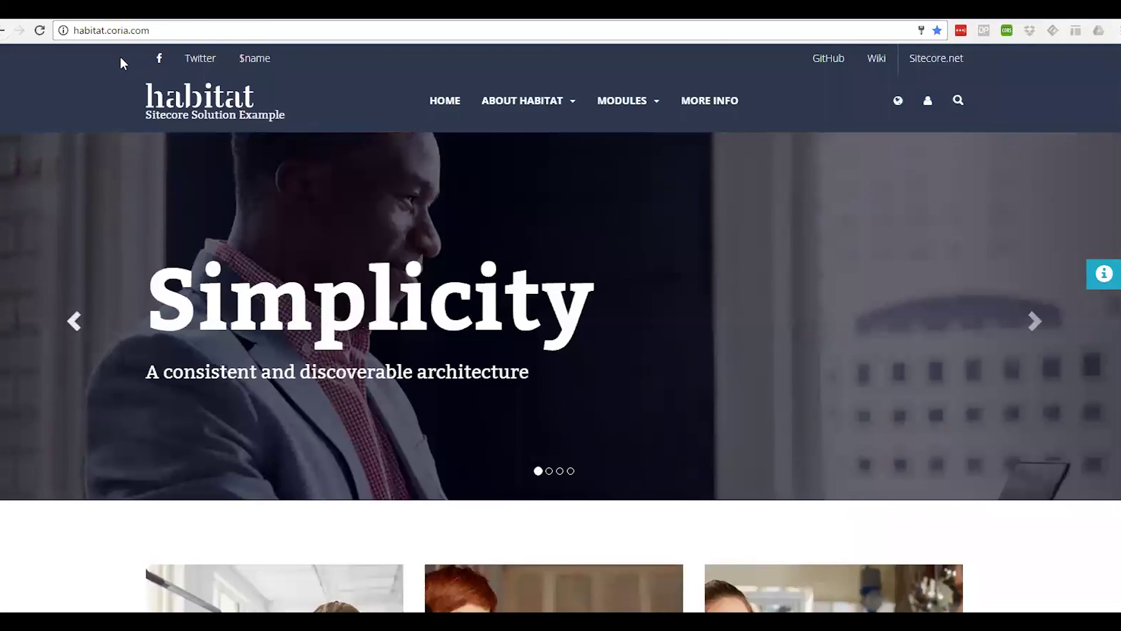
# Reload the live Habitat home page, visit More Info, and return home to check the first teaser
pyautogui.click(41, 31)
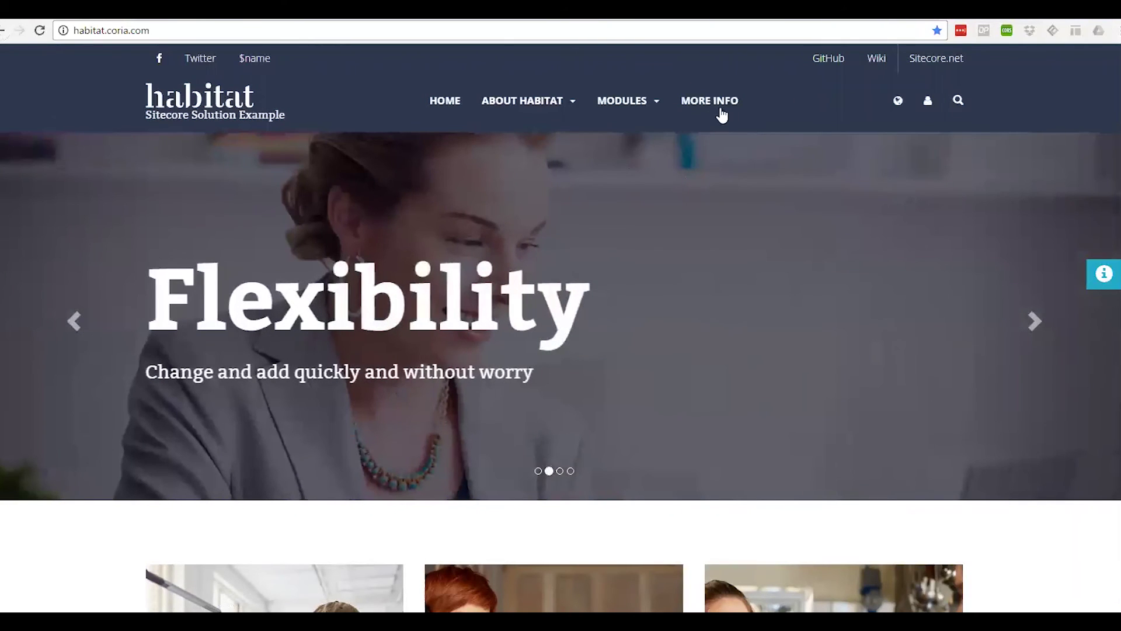
pyautogui.click(697, 111)
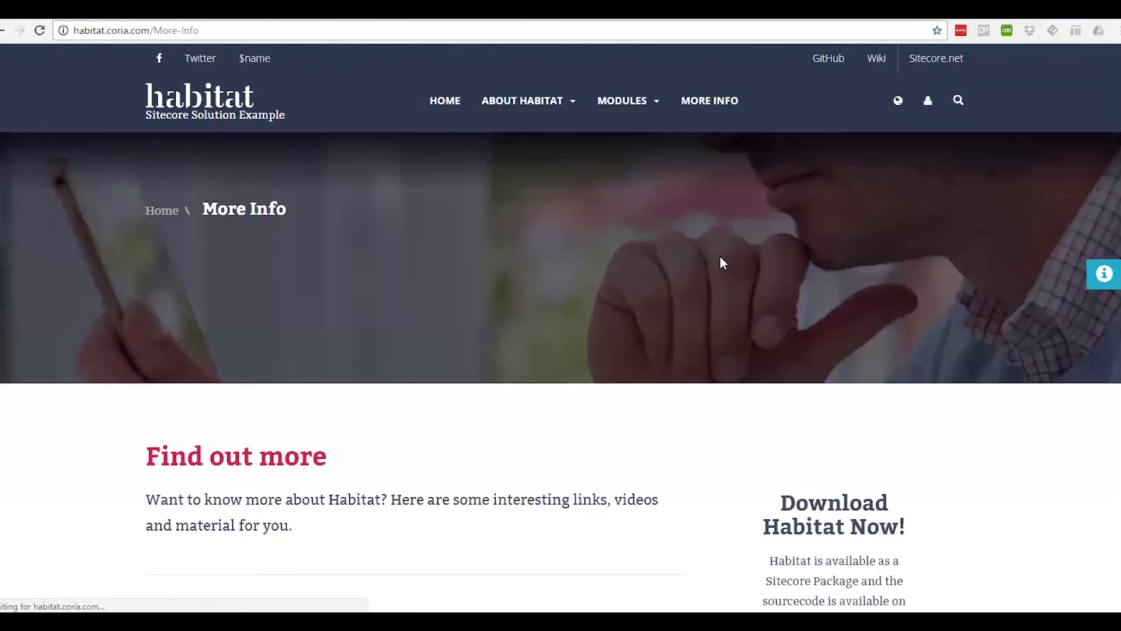
pyautogui.scroll(-6, 680, 344)
pyautogui.scroll(-1, 679, 327)
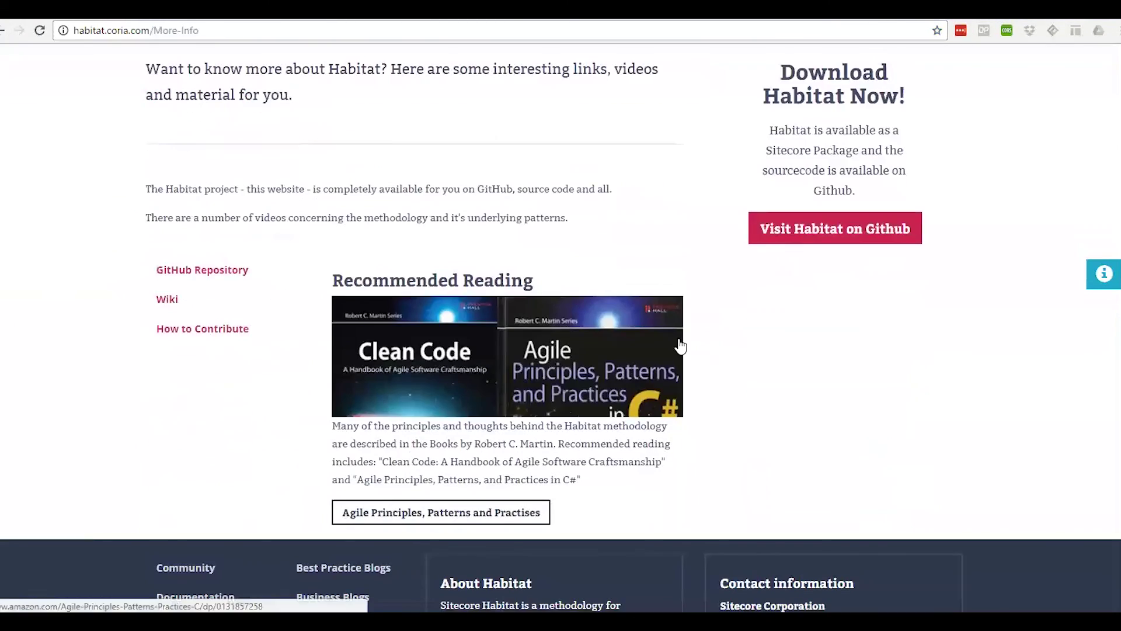
pyautogui.scroll(7, 666, 304)
pyautogui.click(446, 102)
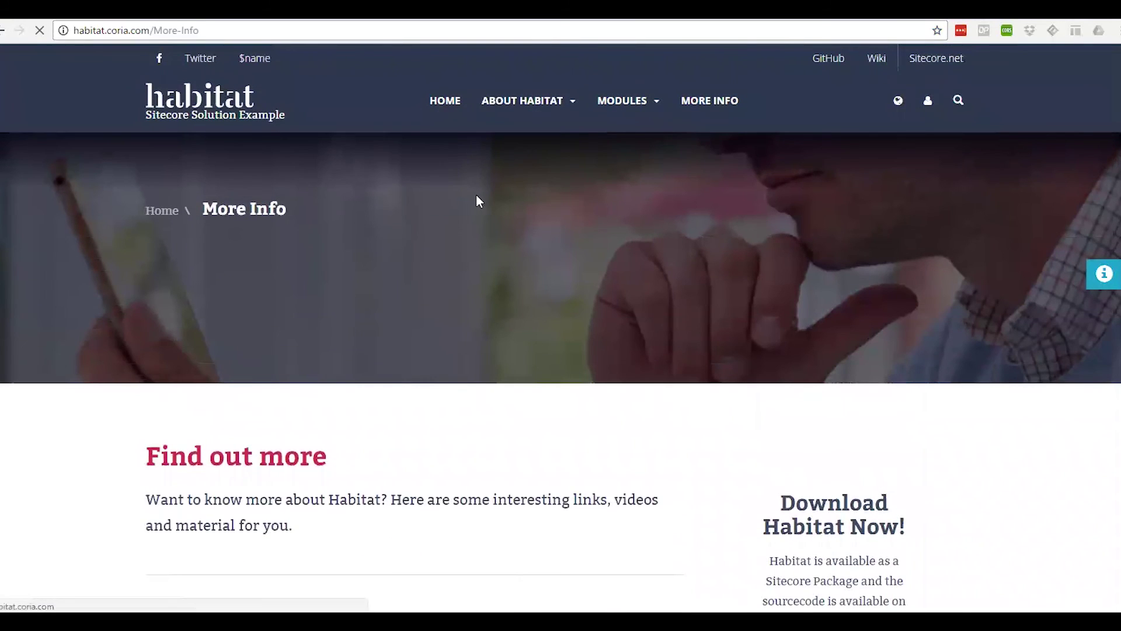
pyautogui.scroll(-6, 474, 195)
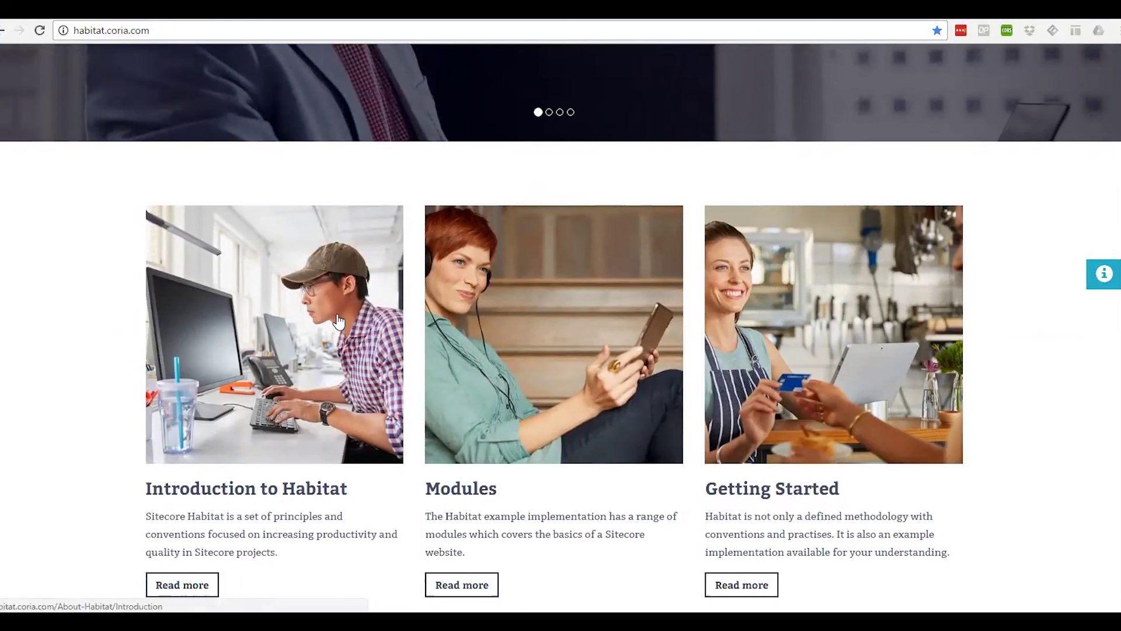
pyautogui.scroll(6, 338, 318)
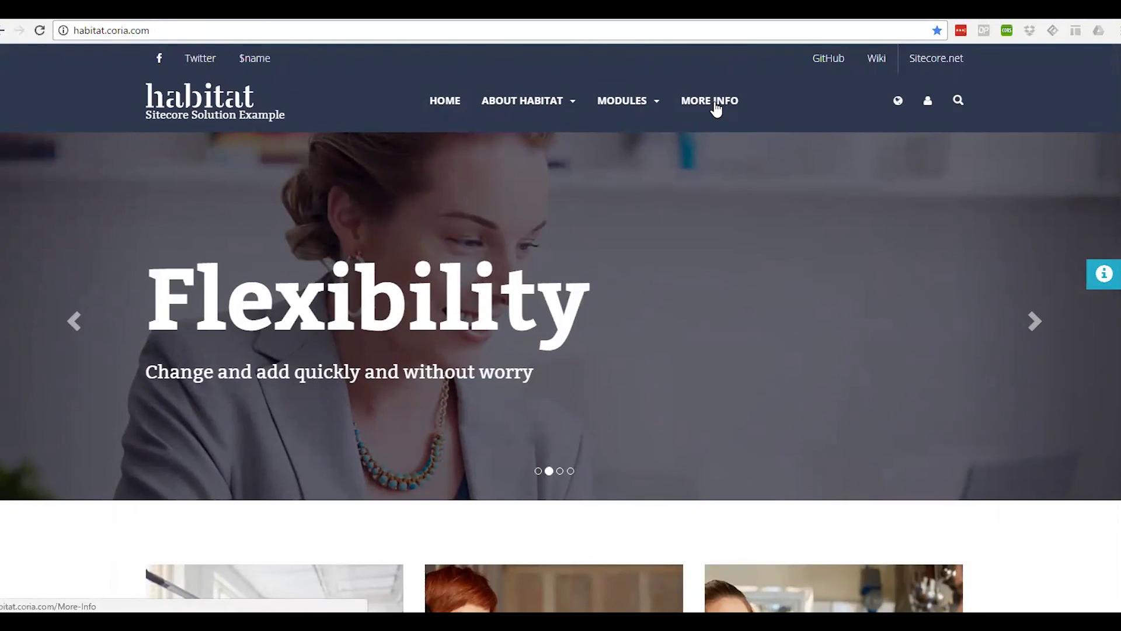
# Visit the More Info page, the Modules Project page, and More Info again to build up the visitor's profile
pyautogui.click(715, 106)
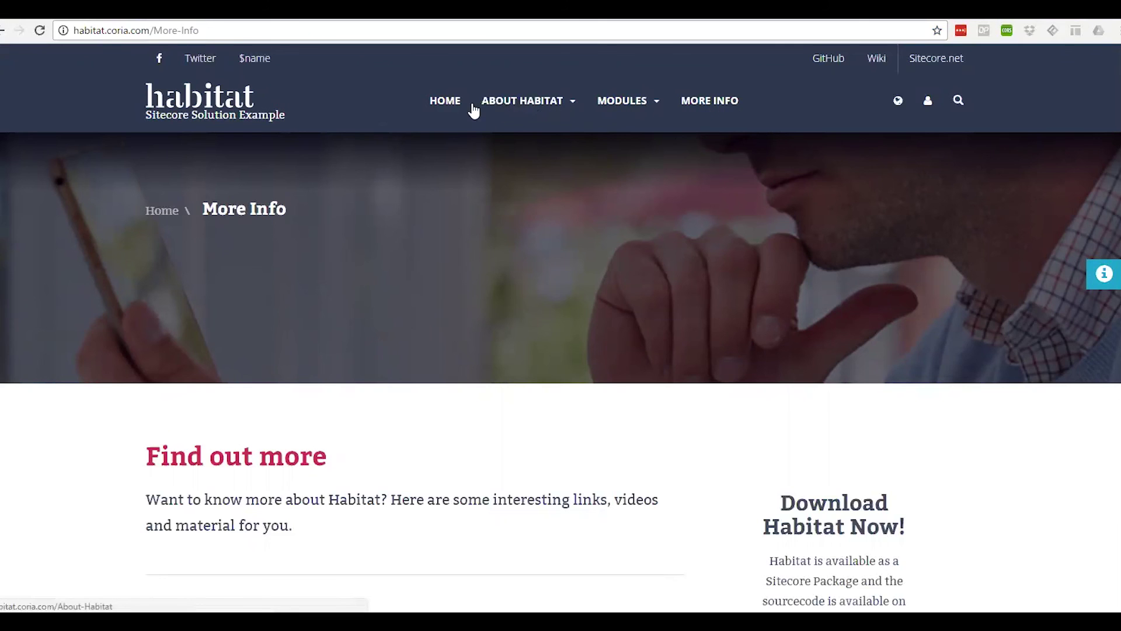
pyautogui.moveTo(628, 111)
pyautogui.click(613, 141)
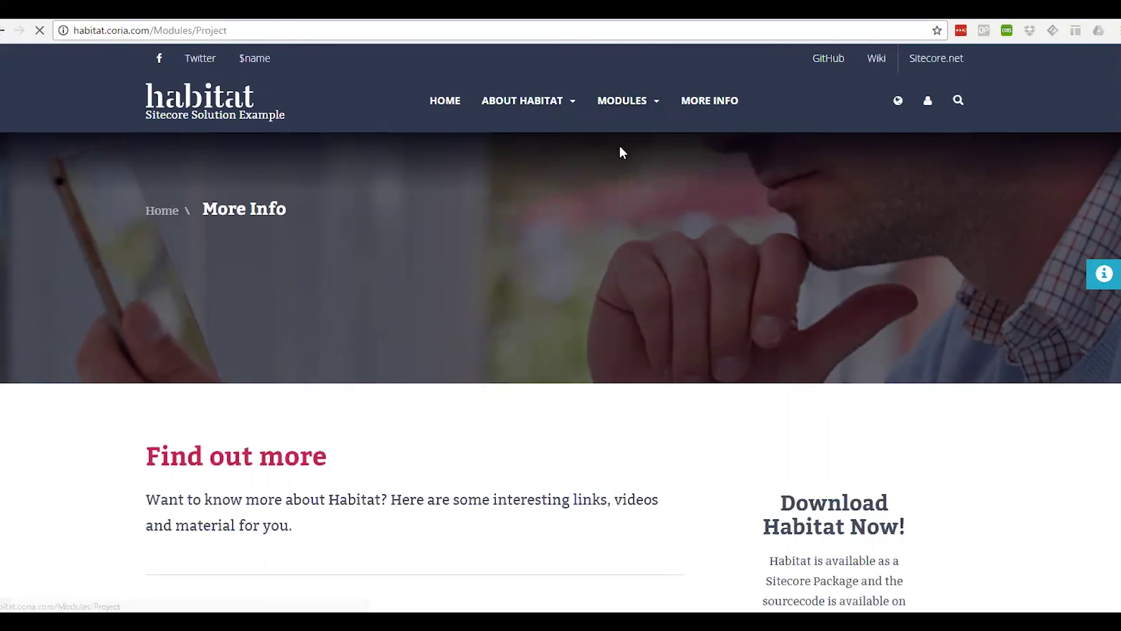
pyautogui.click(713, 101)
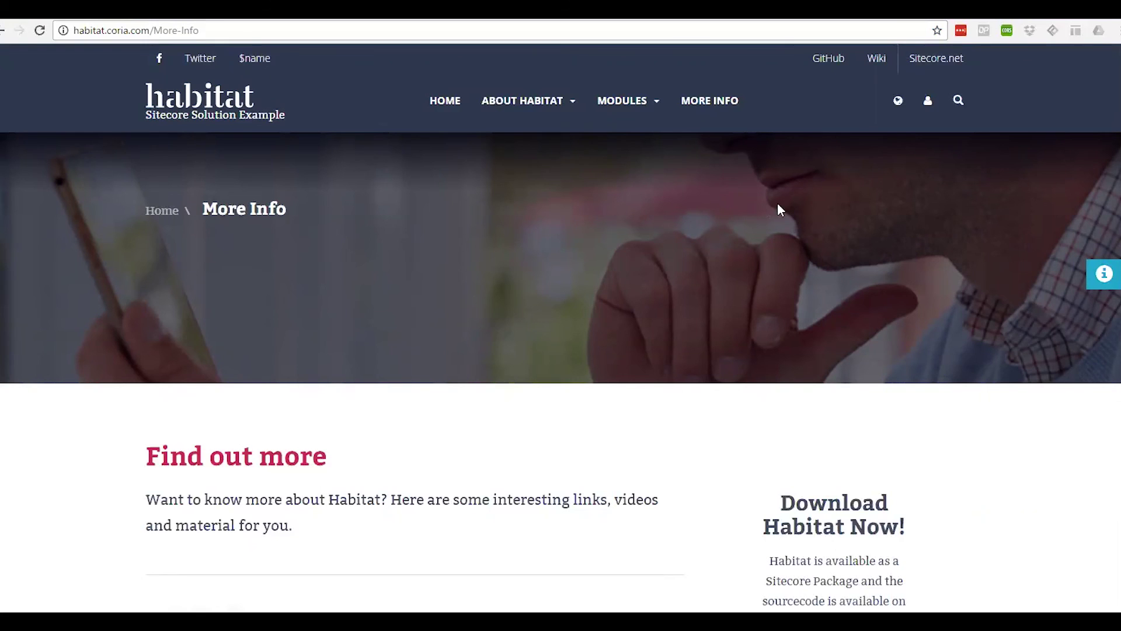
# End the current visit from the visit details and check the first teaser on the home page
pyautogui.click(1087, 275)
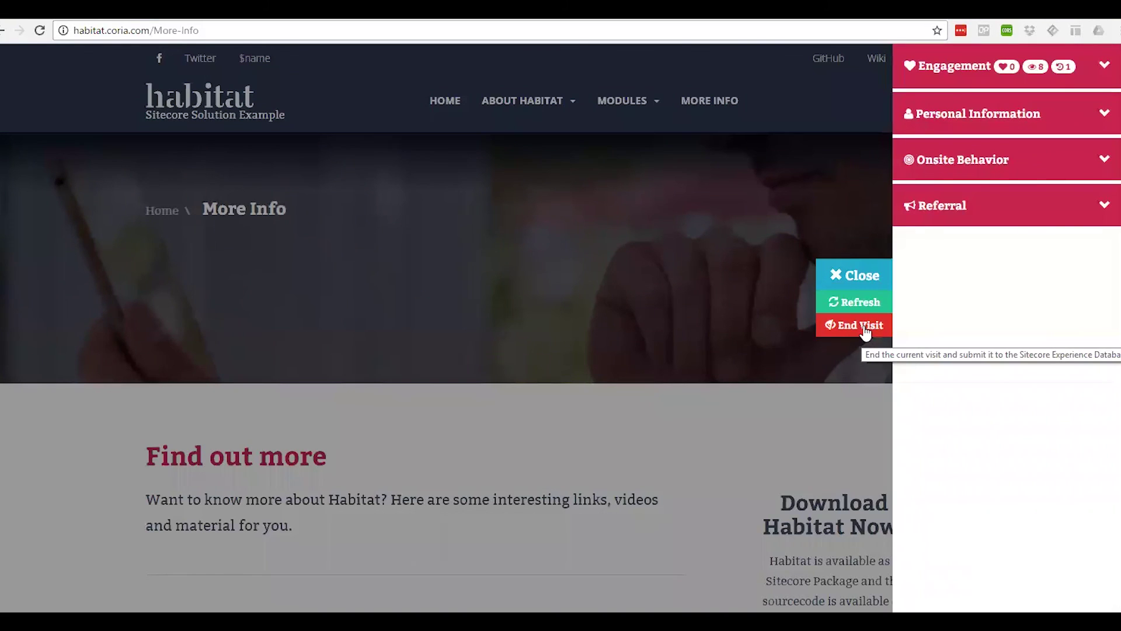
pyautogui.click(864, 334)
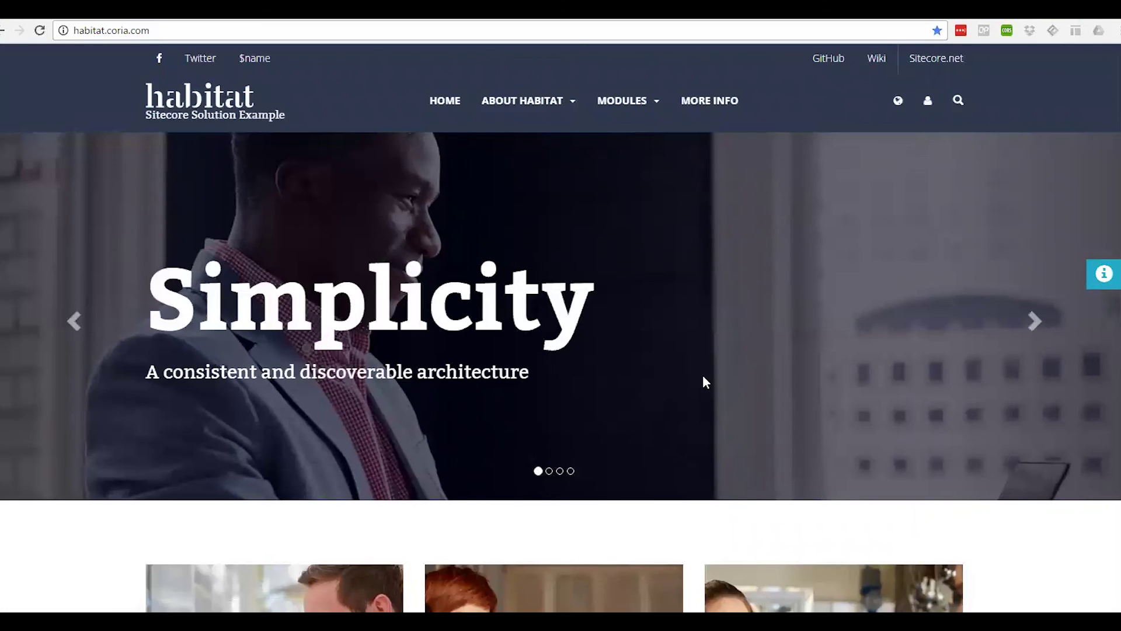
pyautogui.scroll(-5, 703, 377)
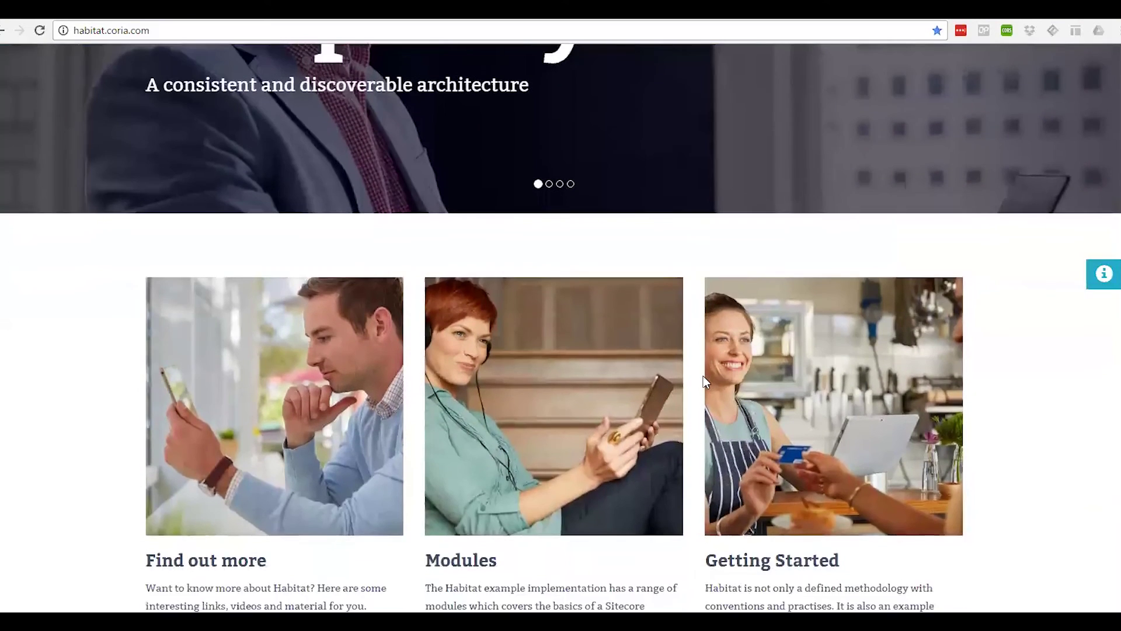
pyautogui.scroll(-1, 703, 376)
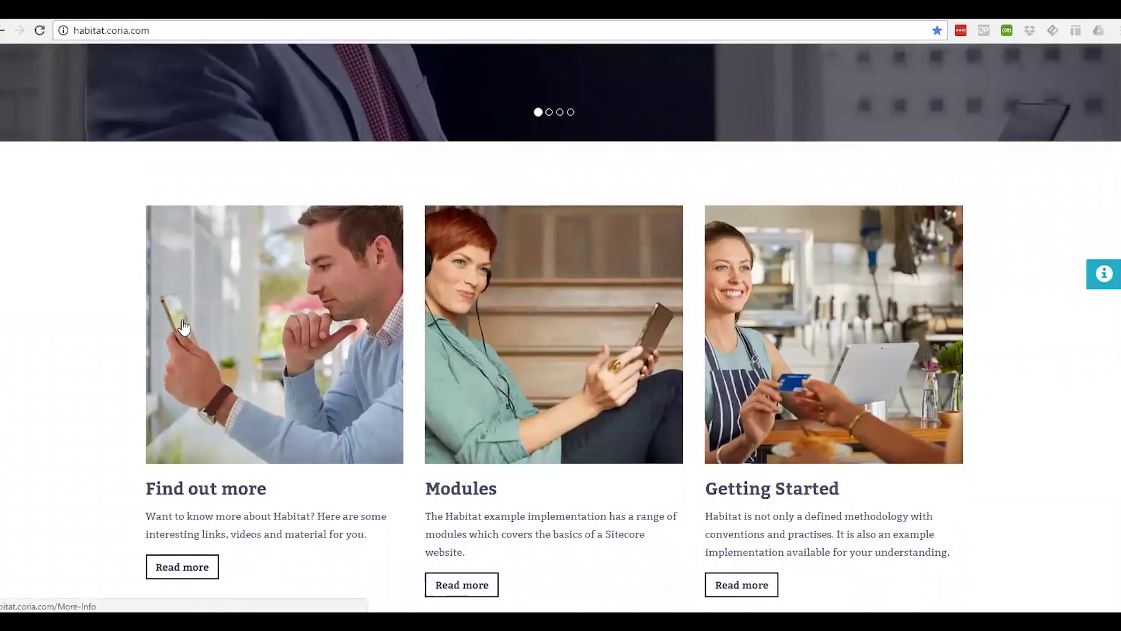